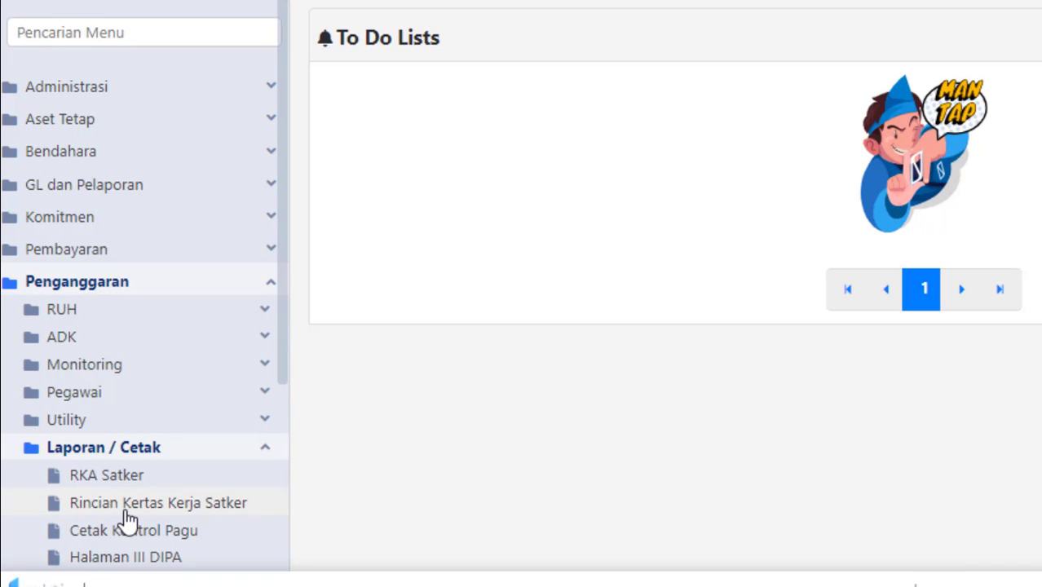
Open the Rincian Kertas Kerja Satker report and set its satker to MADRASAH TSANAWIYAH NEGERI 1 HULU SUNGAI SELATAN
{"action": "left_click", "coordinate": [127, 512]}
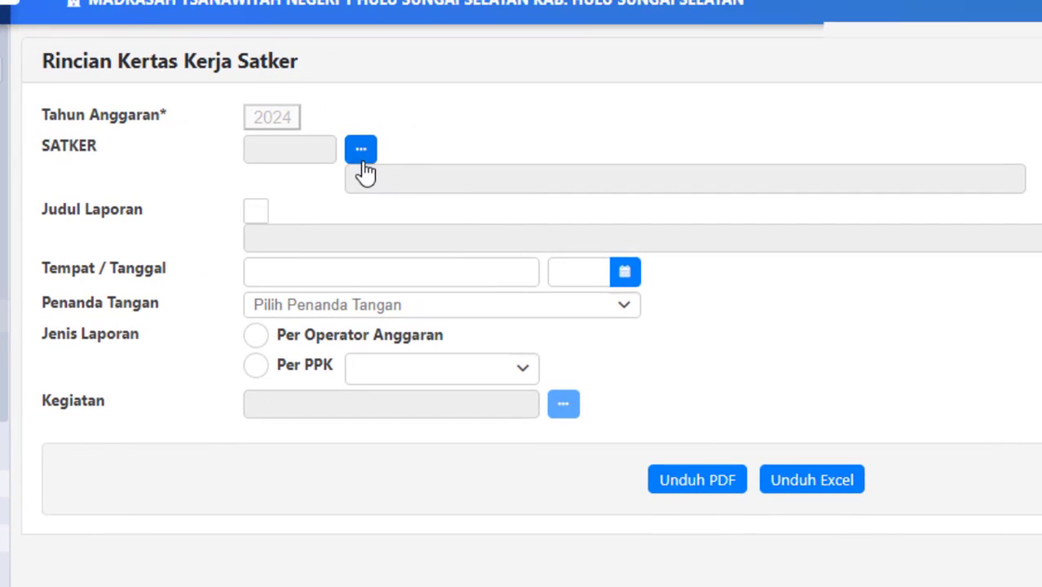
{"action": "left_click", "coordinate": [362, 157]}
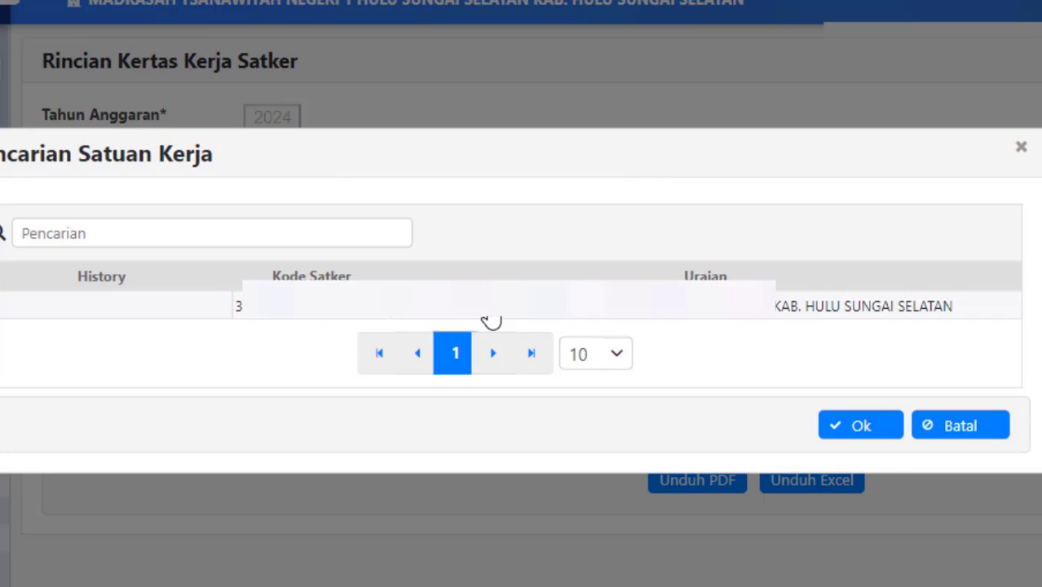
{"action": "left_click", "coordinate": [489, 313]}
{"action": "left_click", "coordinate": [852, 434]}
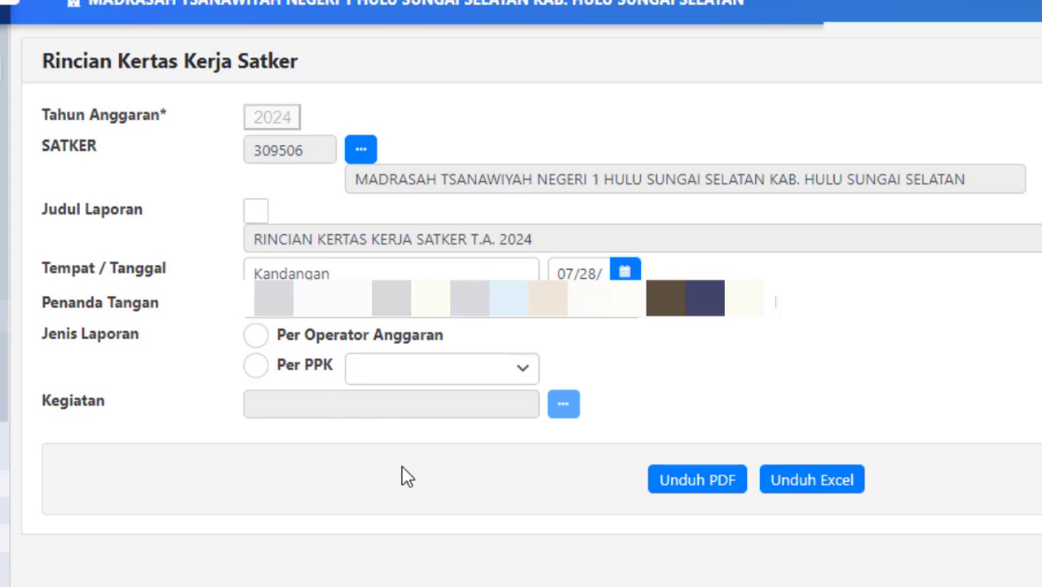
Set the report type to Per Operator Anggaran and pick 025.04.WA.2135 as the kegiatan
{"action": "left_click", "coordinate": [258, 338]}
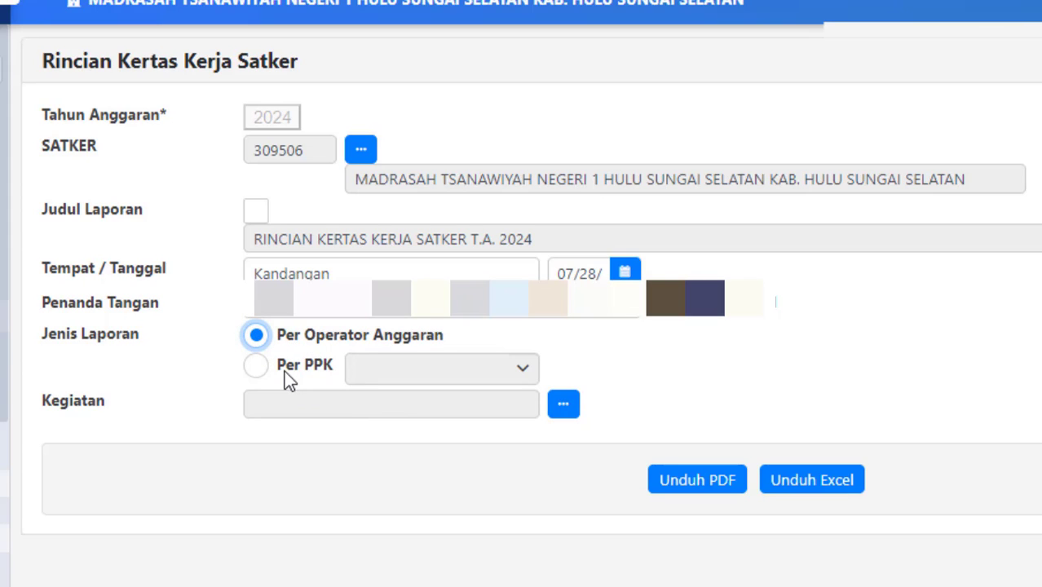
{"action": "left_click", "coordinate": [563, 406]}
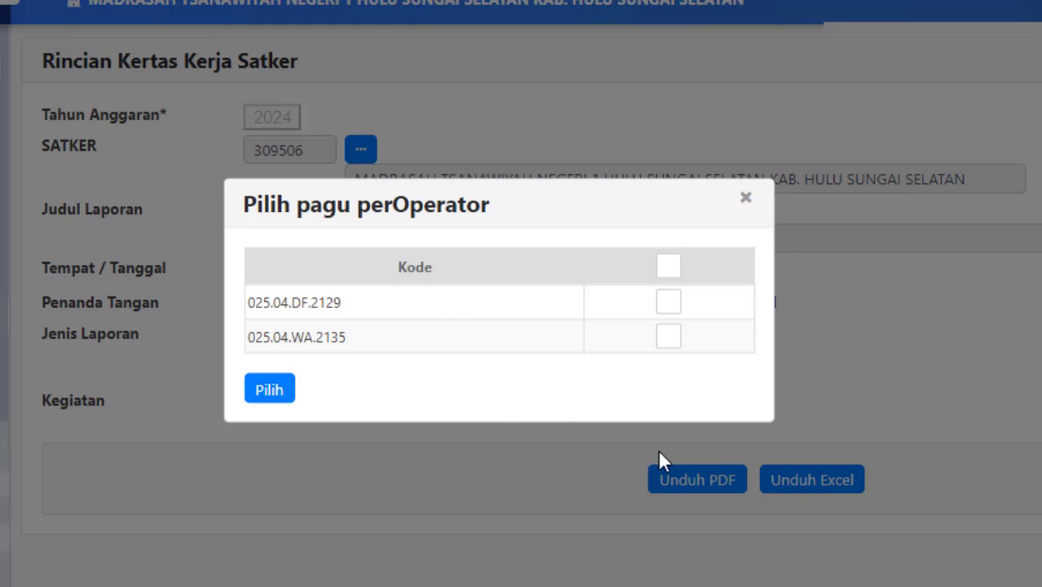
{"action": "left_click", "coordinate": [669, 340]}
{"action": "left_click", "coordinate": [285, 393]}
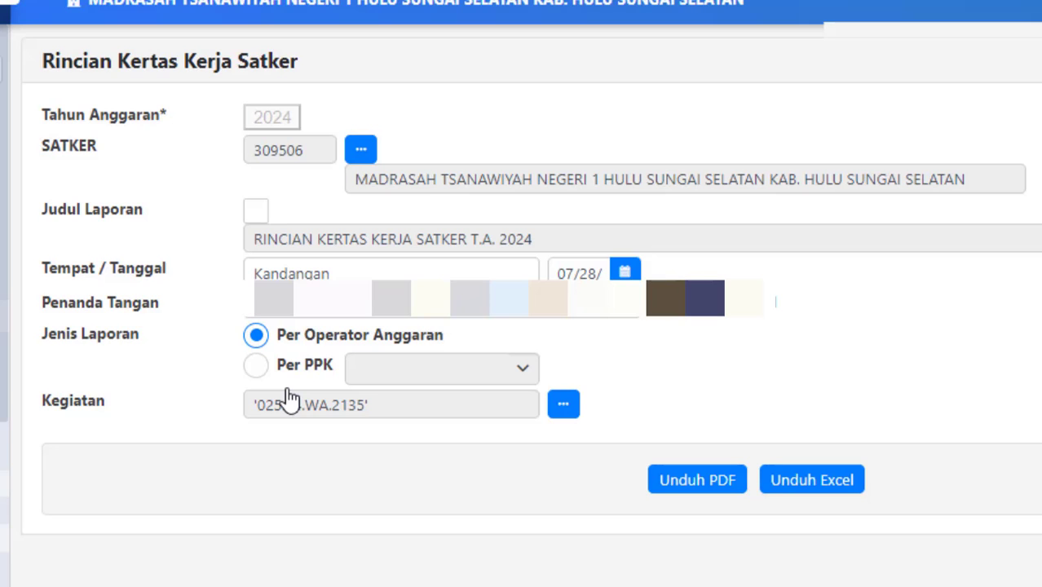
Download the report as an Excel file and open the downloaded KERTAS KERJA SATKER (8).xlsx
{"action": "left_click", "coordinate": [812, 487]}
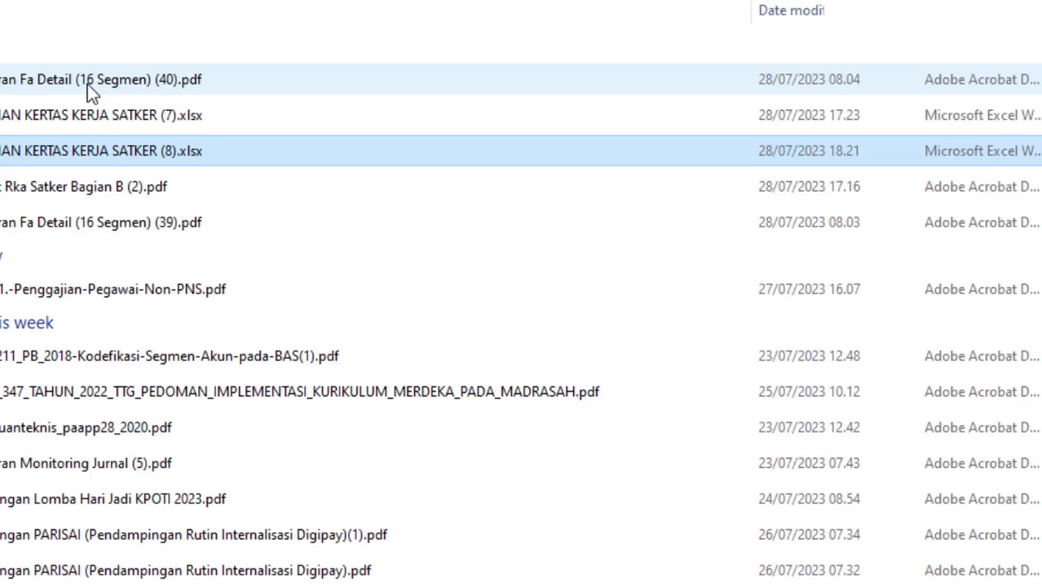
{"action": "double_click", "coordinate": [280, 161]}
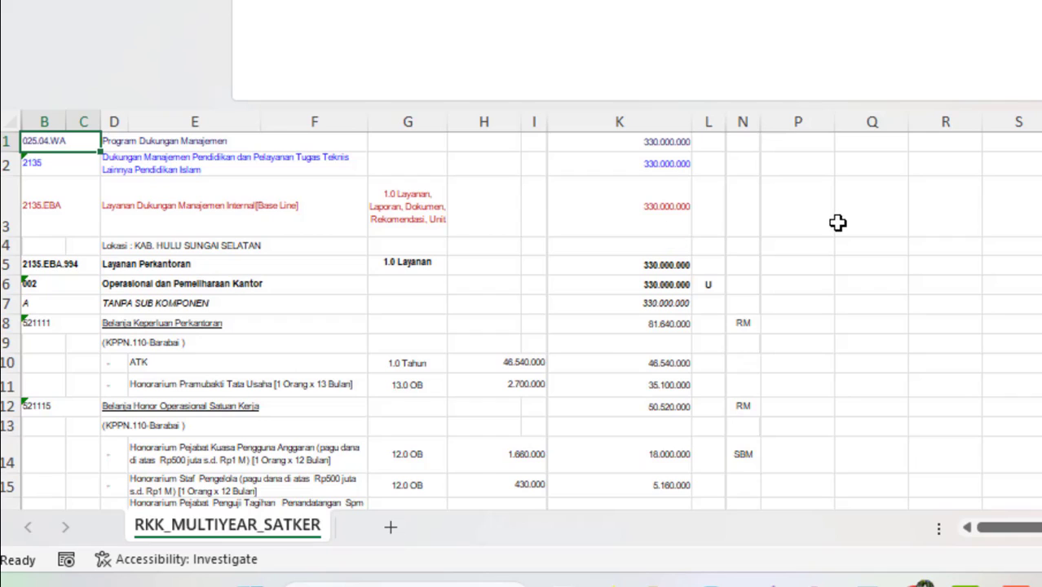
{"action": "left_click", "coordinate": [897, 223]}
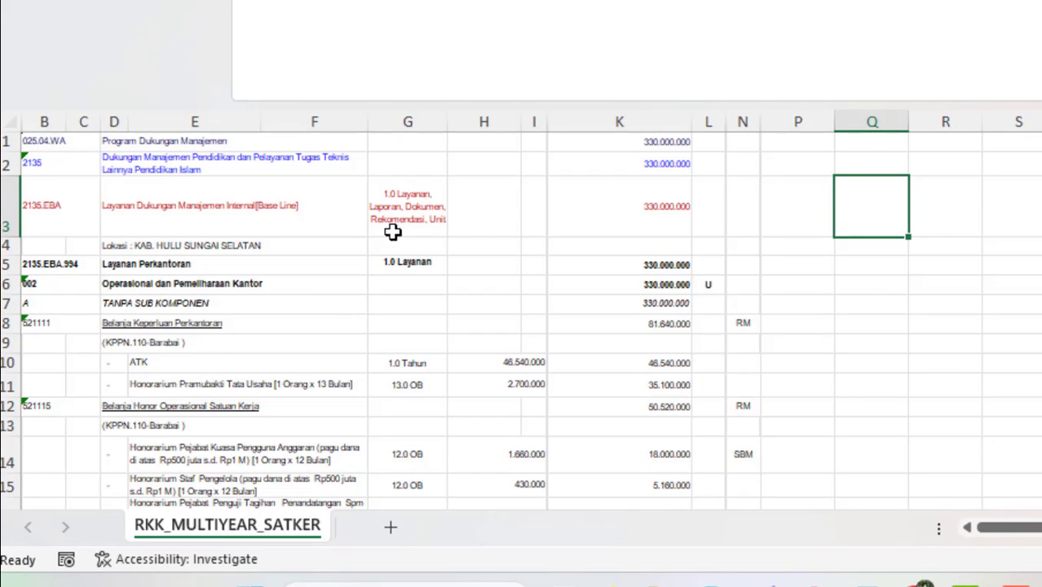
{"action": "left_click", "coordinate": [212, 266]}
{"action": "key", "text": "Up"}
{"action": "key", "text": "Up"}
{"action": "key", "text": "Up"}
{"action": "key", "text": "Up"}
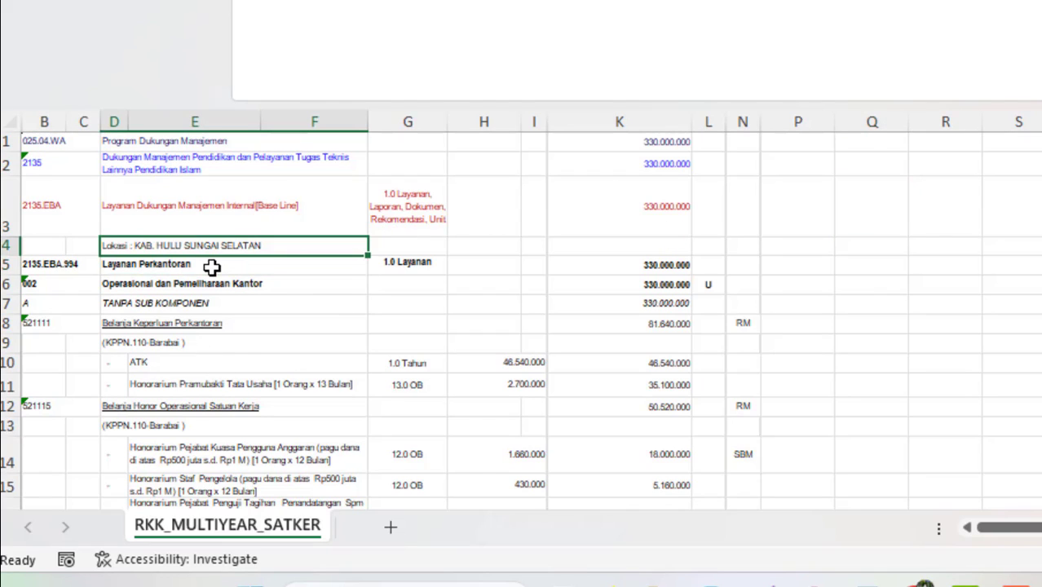
{"action": "key", "text": "Right"}
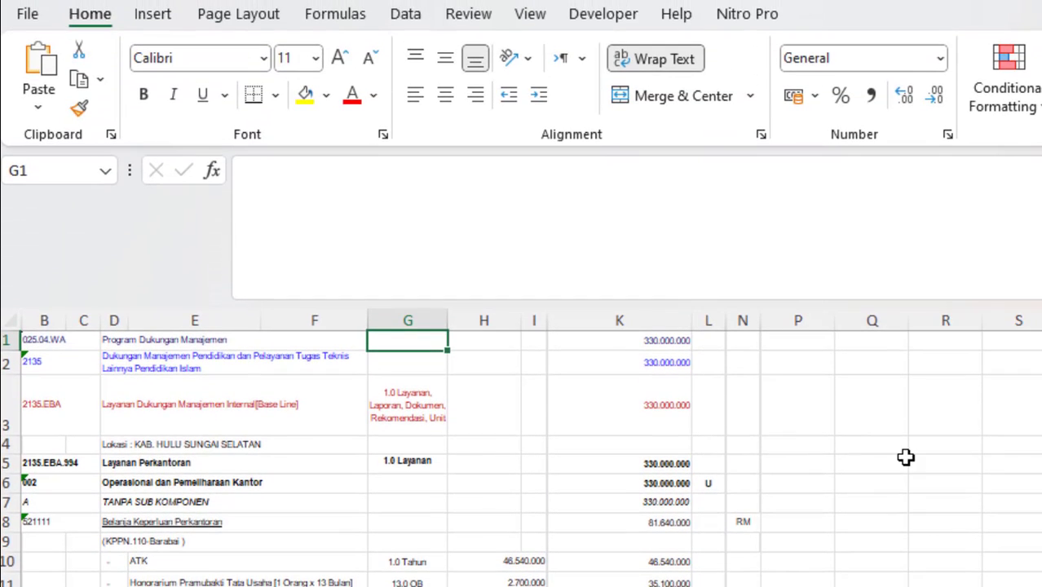
Format the entire worksheet in Arial Narrow at font size 11
{"action": "left_click", "coordinate": [902, 261]}
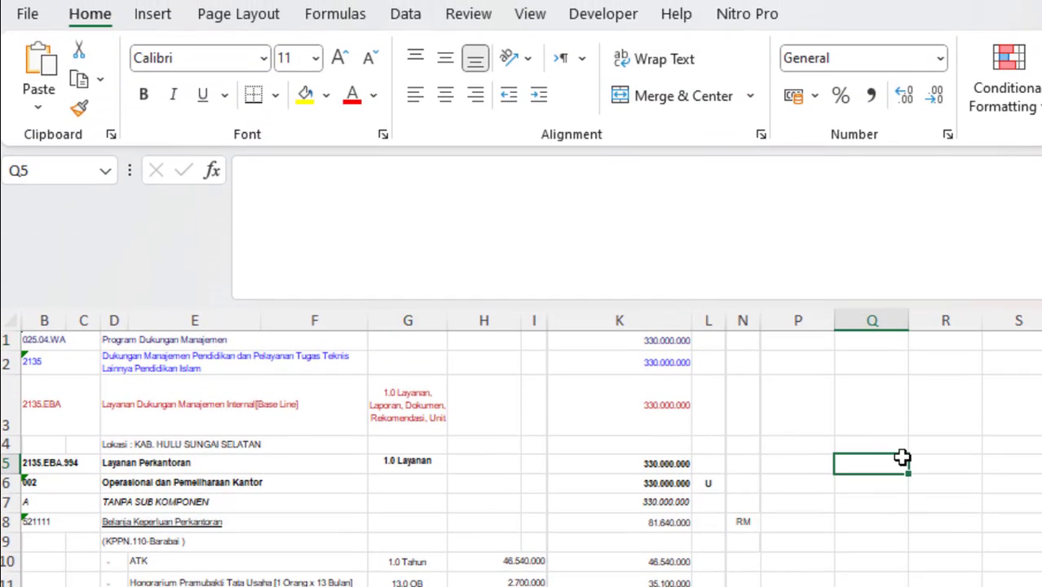
{"action": "key", "text": "ctrl+a"}
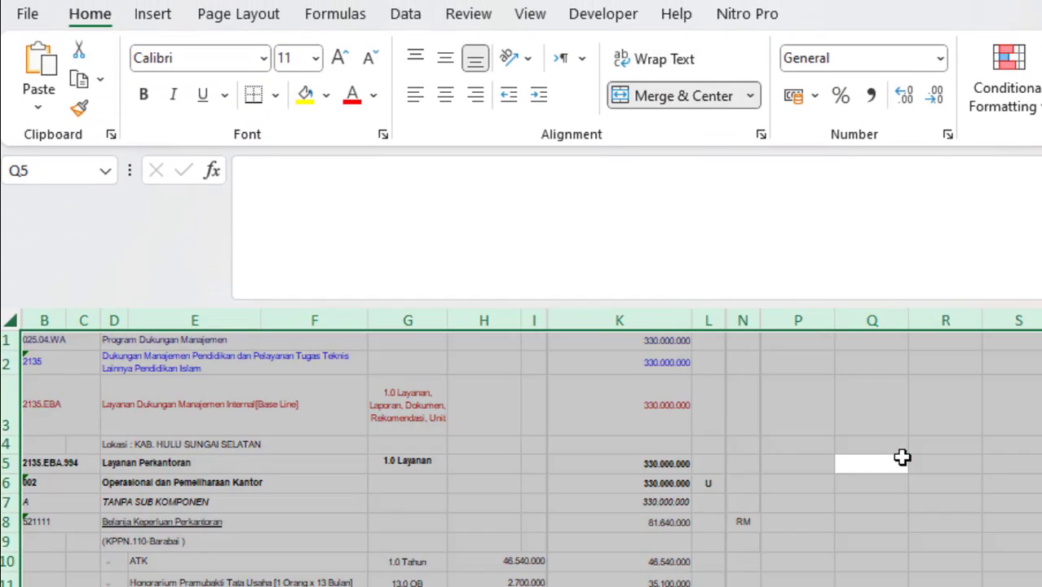
{"action": "left_click", "coordinate": [262, 67]}
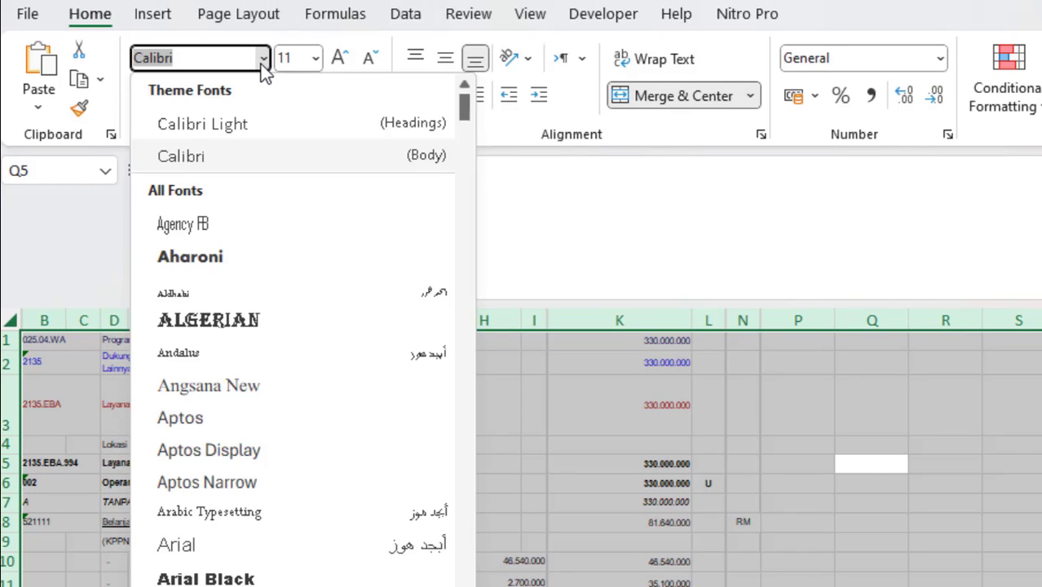
{"action": "left_click", "coordinate": [269, 586]}
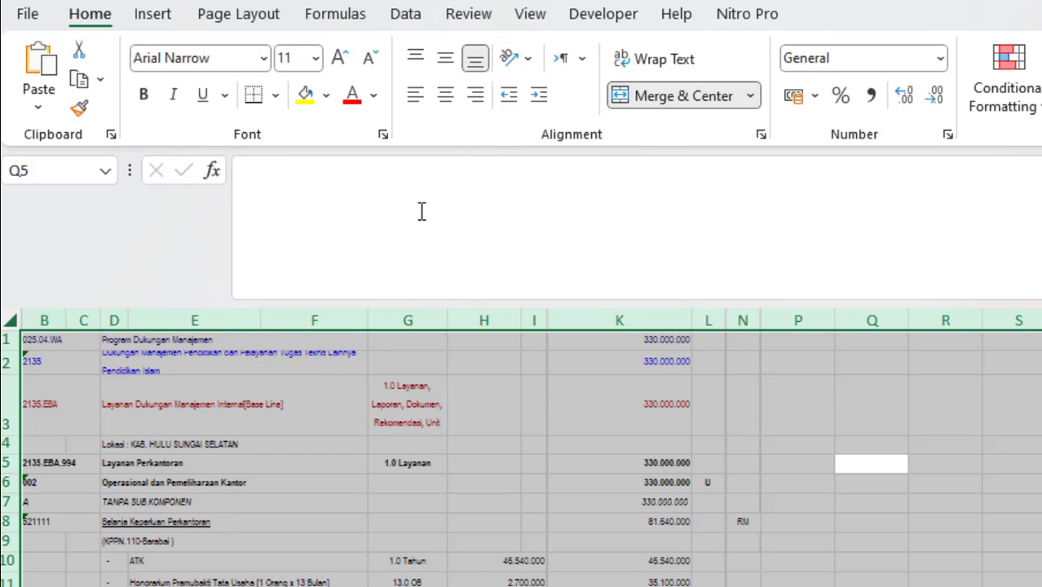
{"action": "left_click", "coordinate": [315, 60]}
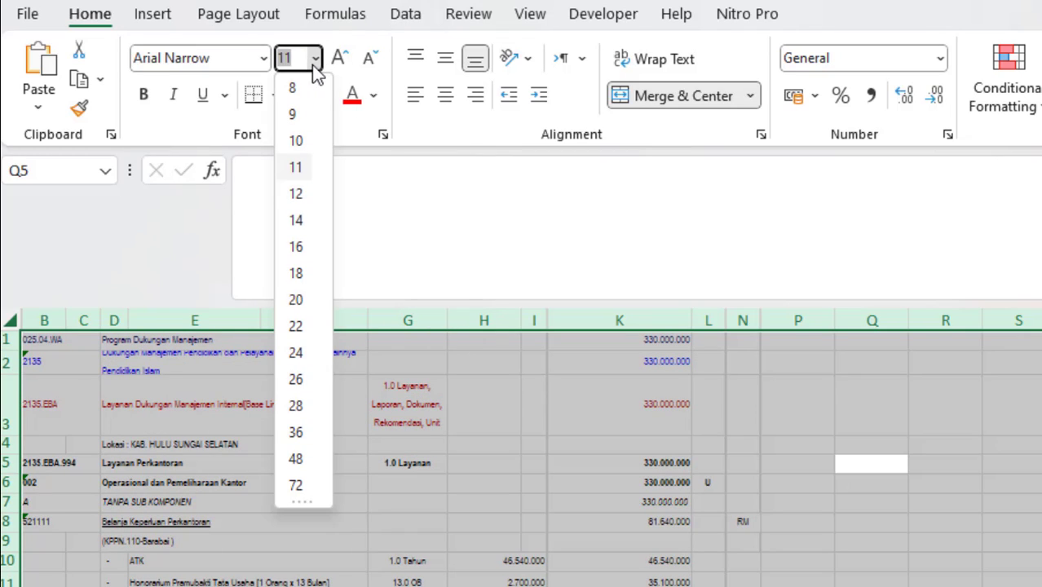
{"action": "left_click", "coordinate": [298, 180]}
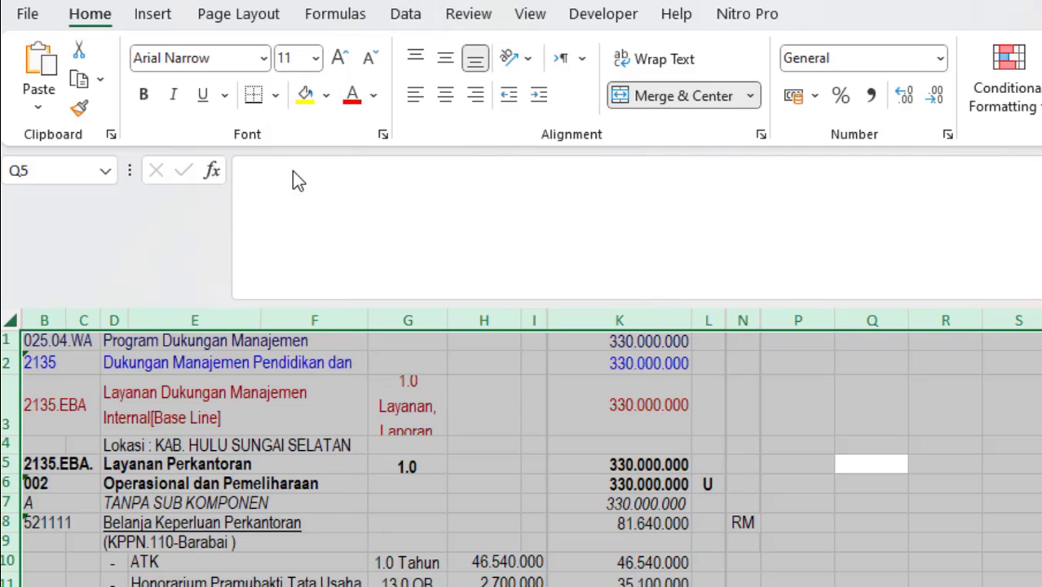
{"action": "left_click", "coordinate": [487, 580]}
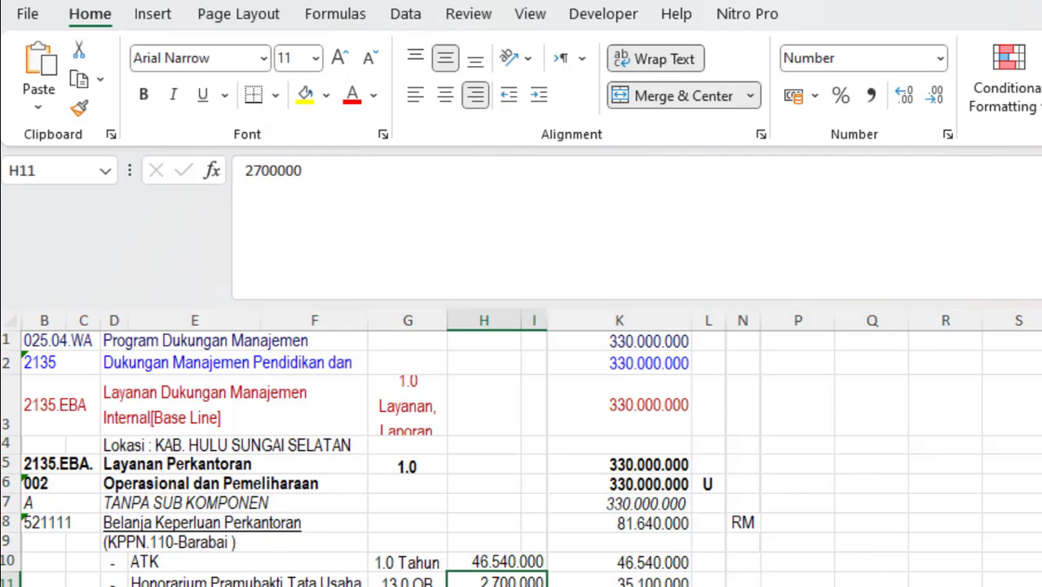
{"action": "left_click", "coordinate": [187, 465]}
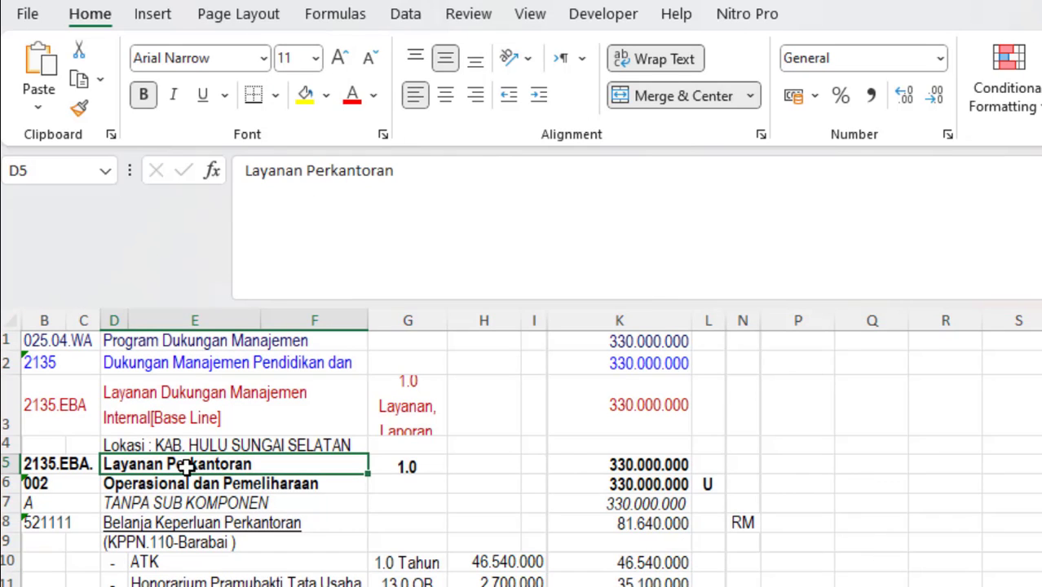
{"action": "key", "text": "Up"}
{"action": "key", "text": "Up"}
{"action": "key", "text": "Up"}
{"action": "key", "text": "Up"}
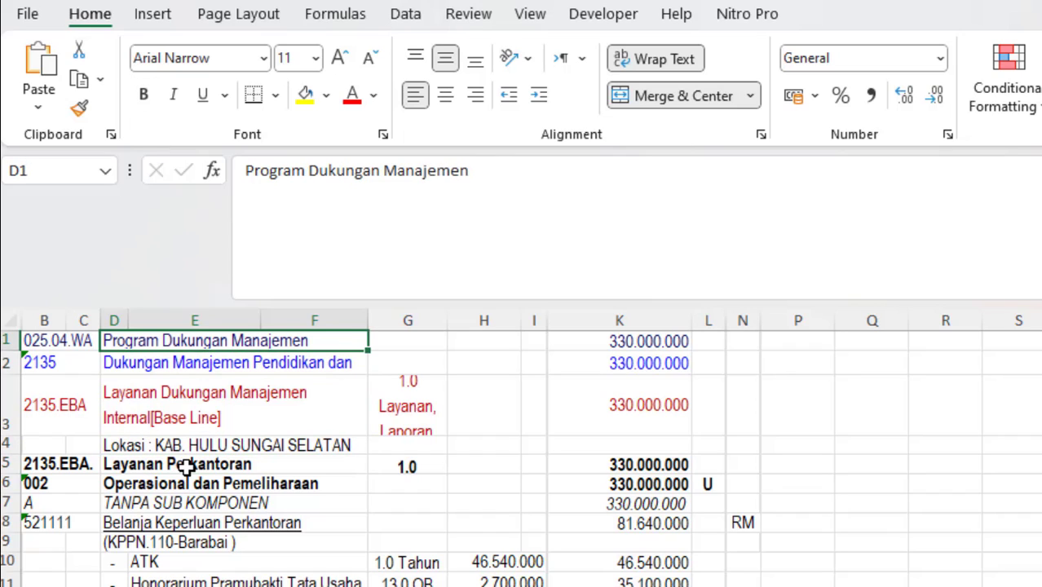
Delete columns L through N and the narrow empty column I
{"action": "left_click_drag", "start_coordinate": [706, 319], "coordinate": [760, 319]}
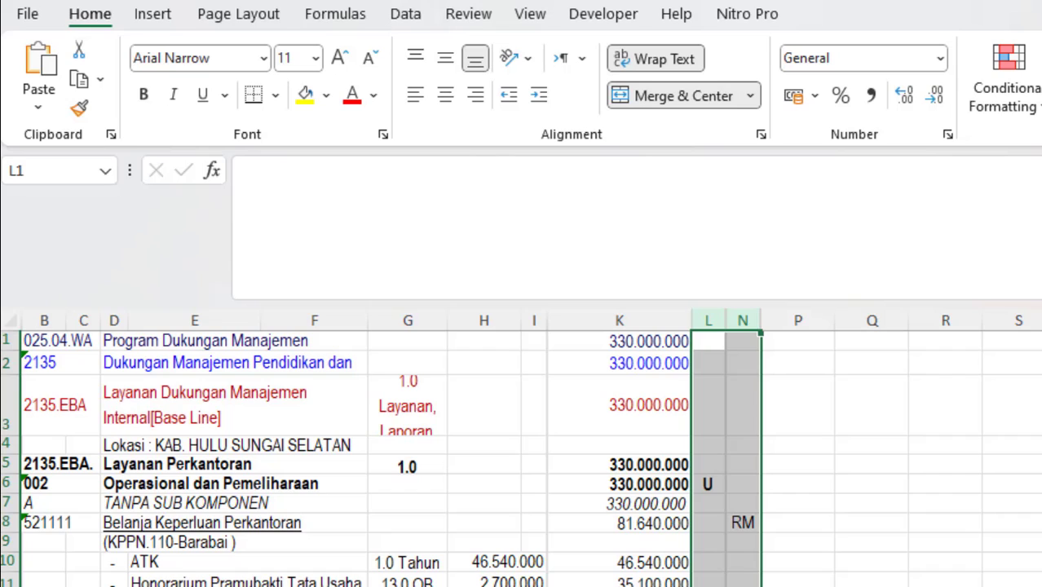
{"action": "key", "text": "ctrl+shift+0"}
{"action": "left_click", "coordinate": [868, 498]}
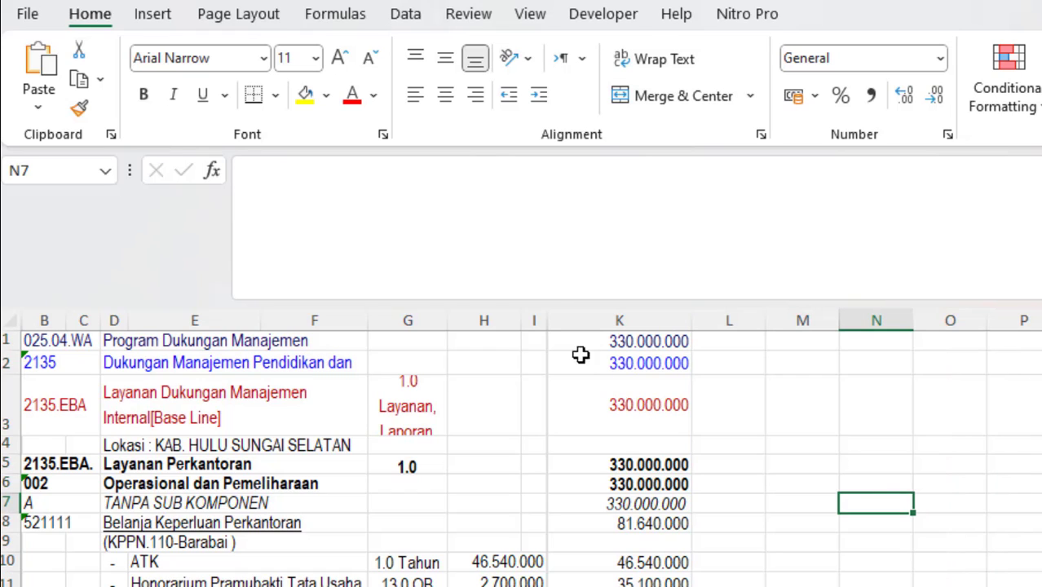
{"action": "left_click", "coordinate": [538, 318]}
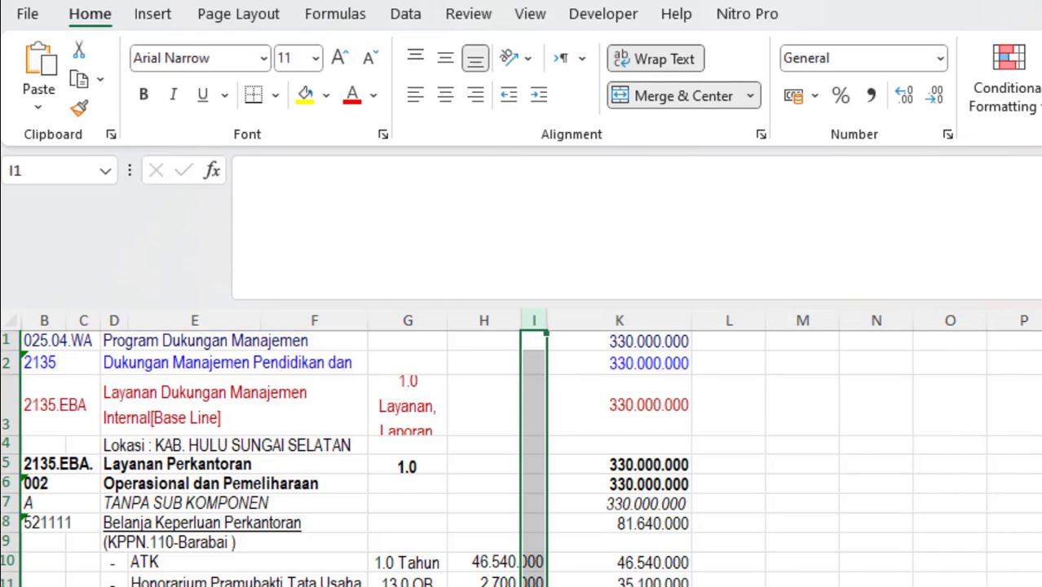
{"action": "key", "text": "ctrl+0"}
{"action": "left_click", "coordinate": [593, 483]}
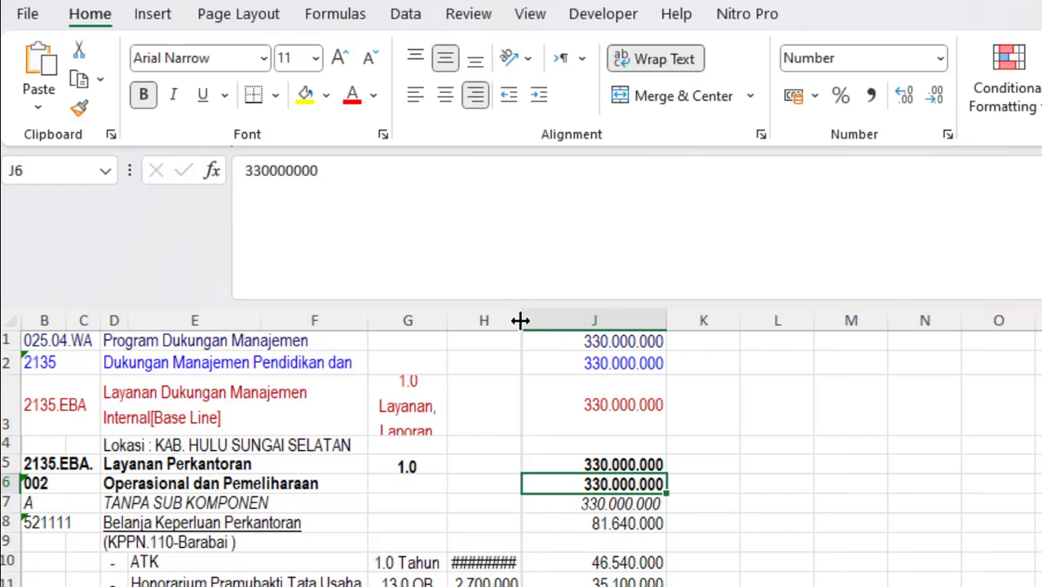
Widen column H while revealing the hidden column I beside it, and delete the empty column I
{"action": "left_click_drag", "start_coordinate": [519, 320], "coordinate": [710, 321]}
{"action": "left_click", "coordinate": [657, 318]}
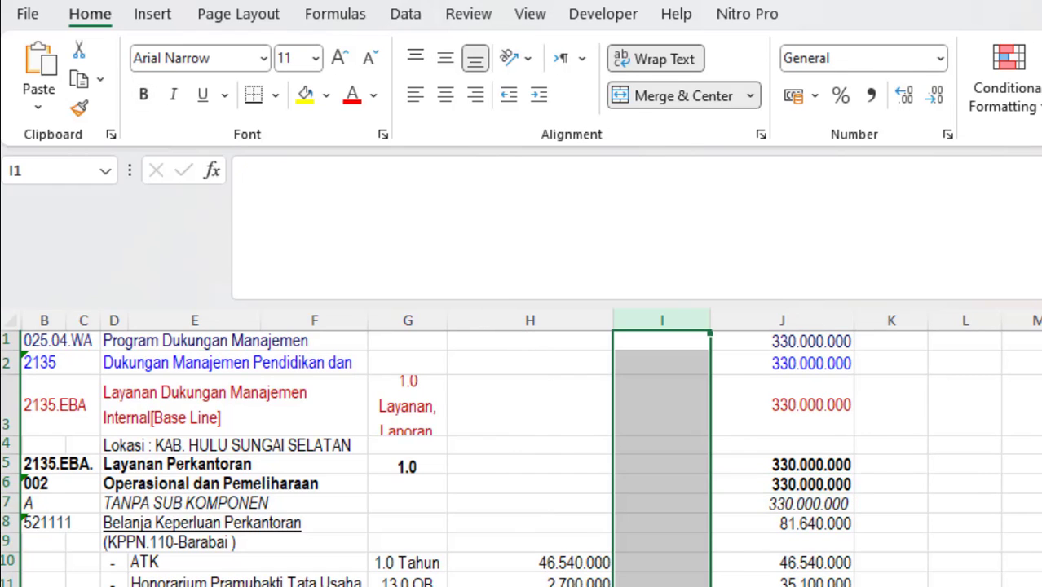
{"action": "key", "text": "ctrl+minus"}
{"action": "left_click", "coordinate": [652, 481]}
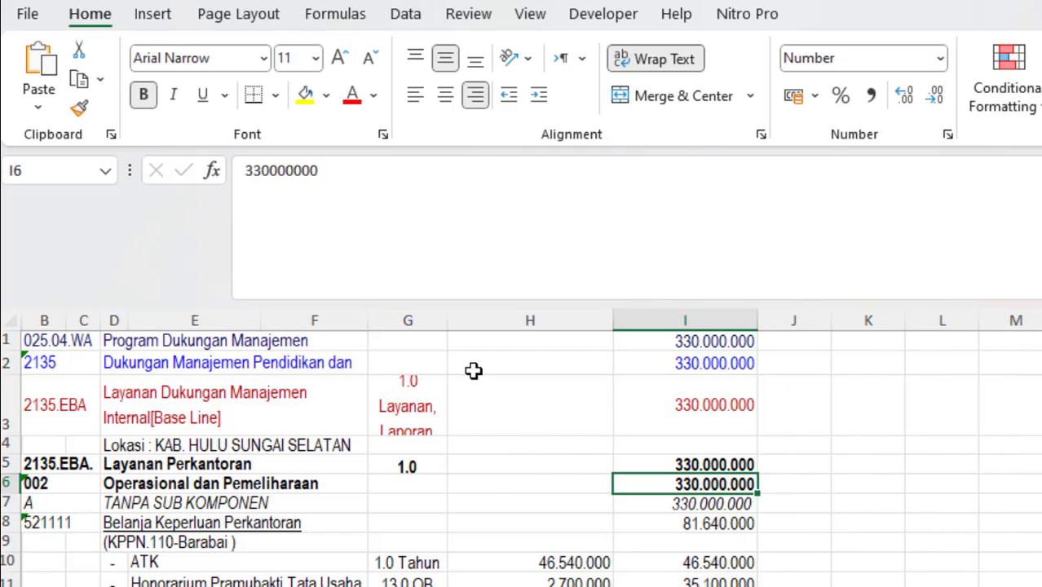
Delete column F, the spare column beneath the merged budget descriptions
{"action": "left_click", "coordinate": [323, 319]}
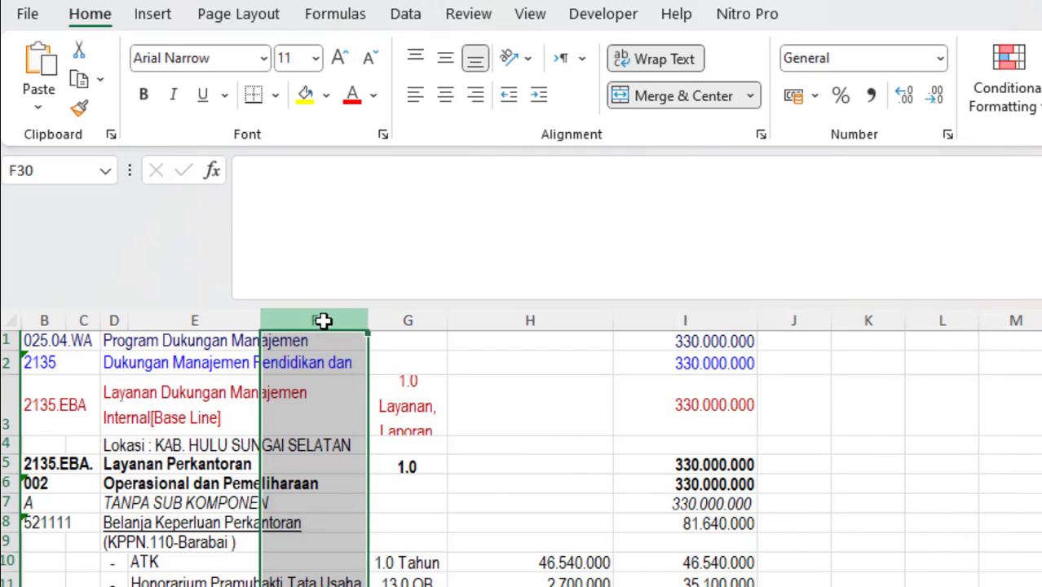
{"action": "key", "text": "ctrl+minus"}
{"action": "scroll", "coordinate": [522, 457], "scroll_direction": "down", "scroll_amount": 7}
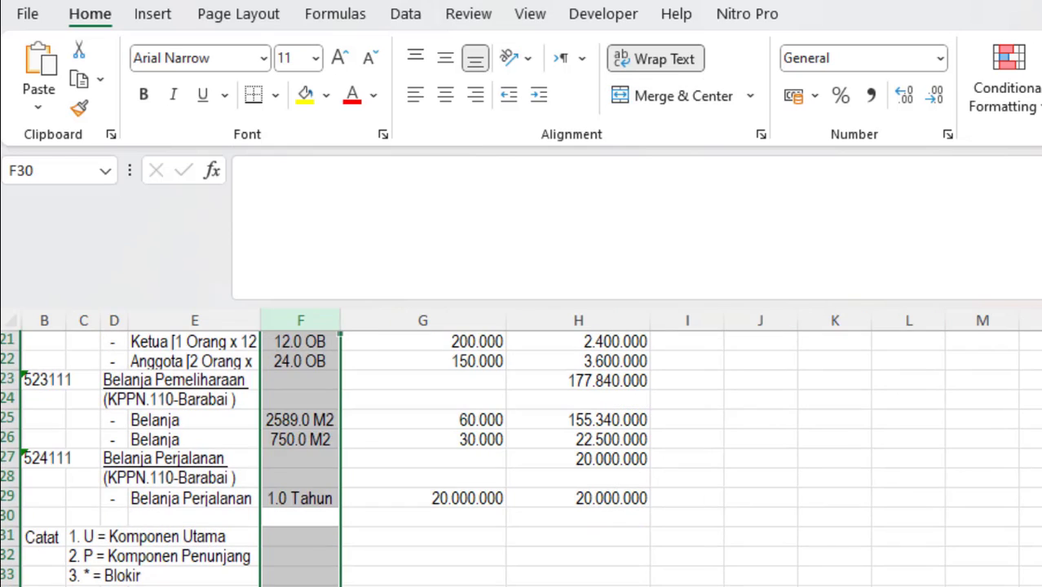
Return to row 1 and widen column E so that the budget descriptions fit
{"action": "left_click", "coordinate": [463, 494]}
{"action": "key", "text": "Up"}
{"action": "key", "text": "Up"}
{"action": "key", "text": "Up"}
{"action": "key", "text": "Up"}
{"action": "key", "text": "Up"}
{"action": "key", "text": "Up"}
{"action": "key", "text": "Up"}
{"action": "key", "text": "Up"}
{"action": "key", "text": "Up"}
{"action": "key", "text": "Up"}
{"action": "key", "text": "Up"}
{"action": "key", "text": "Up"}
{"action": "key", "text": "Up"}
{"action": "key", "text": "Up"}
{"action": "key", "text": "Up"}
{"action": "key", "text": "Up"}
{"action": "key", "text": "Up"}
{"action": "key", "text": "Up"}
{"action": "key", "text": "Up"}
{"action": "key", "text": "Up"}
{"action": "key", "text": "Up"}
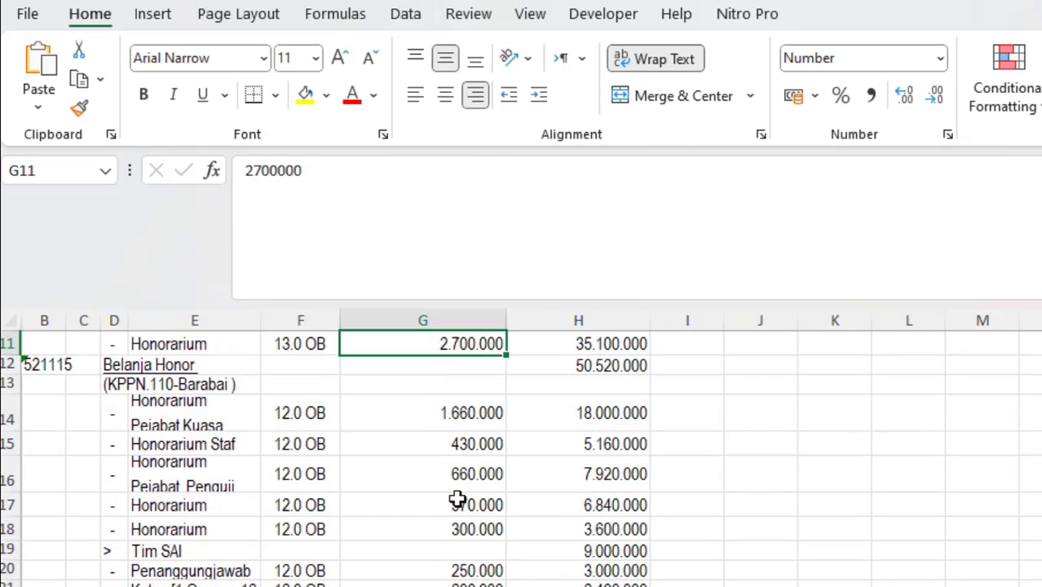
{"action": "left_click_drag", "start_coordinate": [259, 320], "coordinate": [432, 319]}
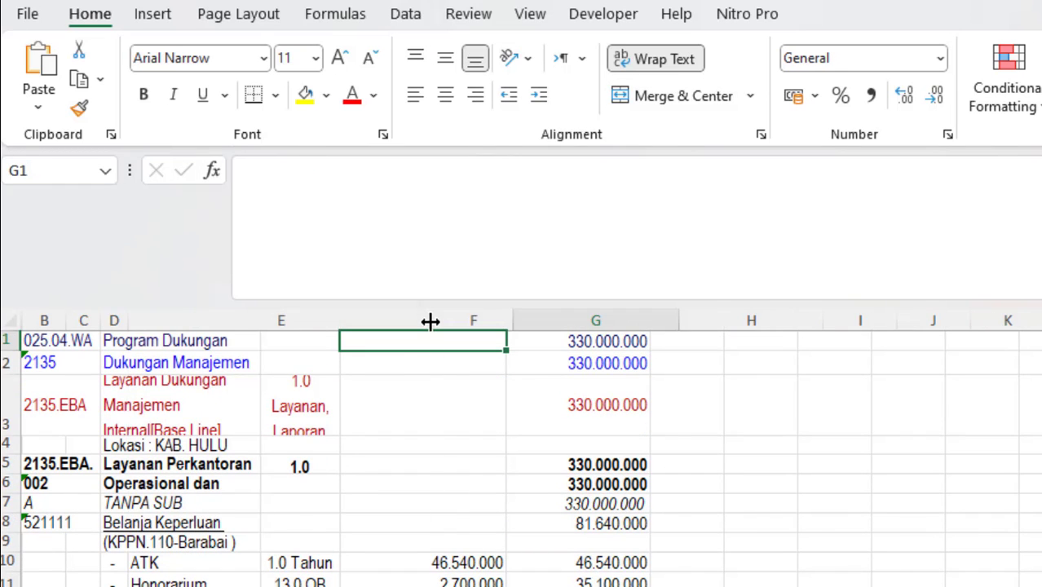
Delete the spare column C next to the account codes and widen columns B and D to fit their text
{"action": "left_click", "coordinate": [84, 321]}
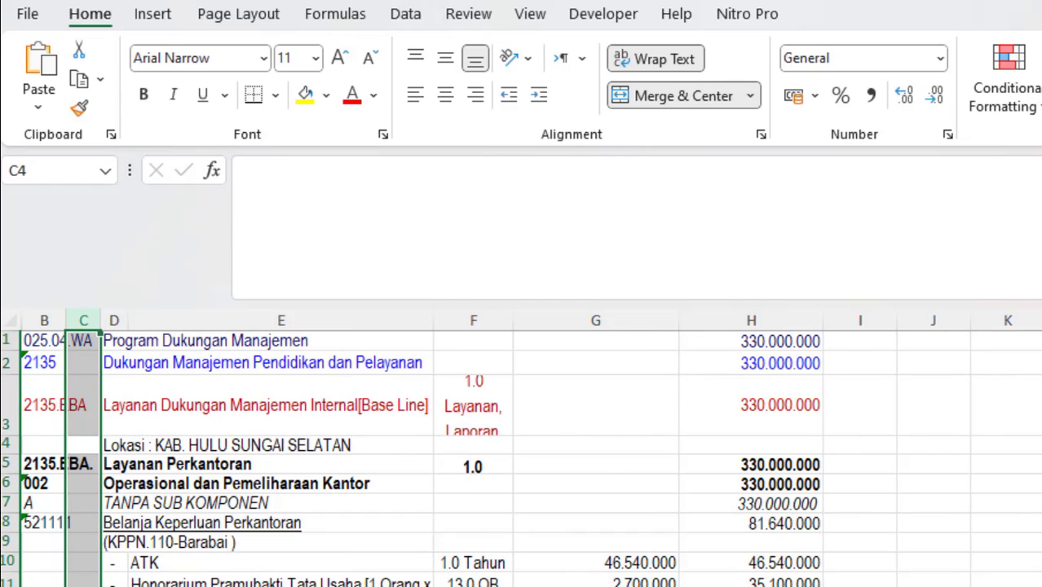
{"action": "key", "text": "ctrl+minus"}
{"action": "left_click", "coordinate": [81, 503]}
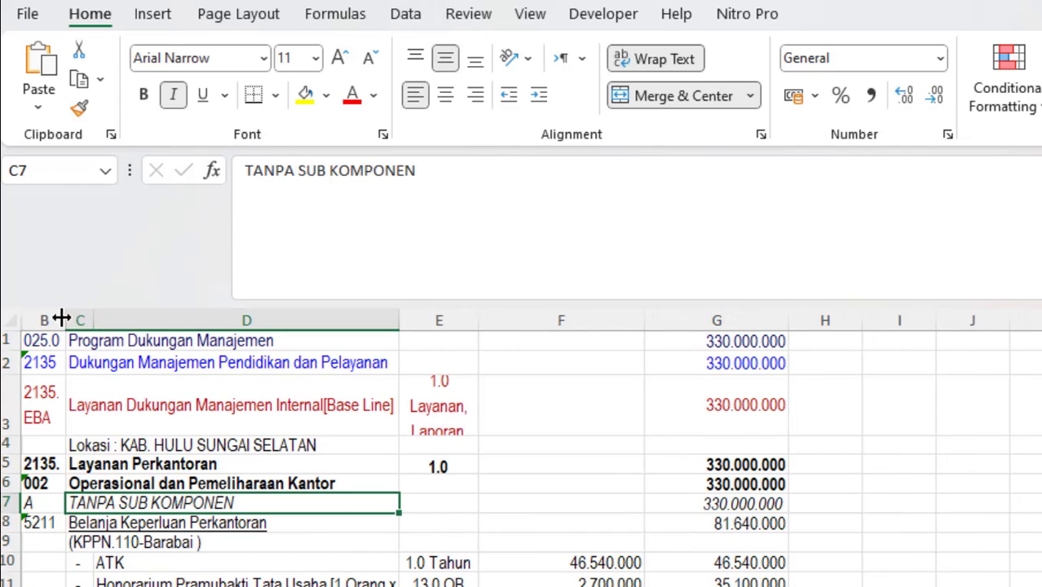
{"action": "left_click_drag", "start_coordinate": [61, 318], "coordinate": [140, 316]}
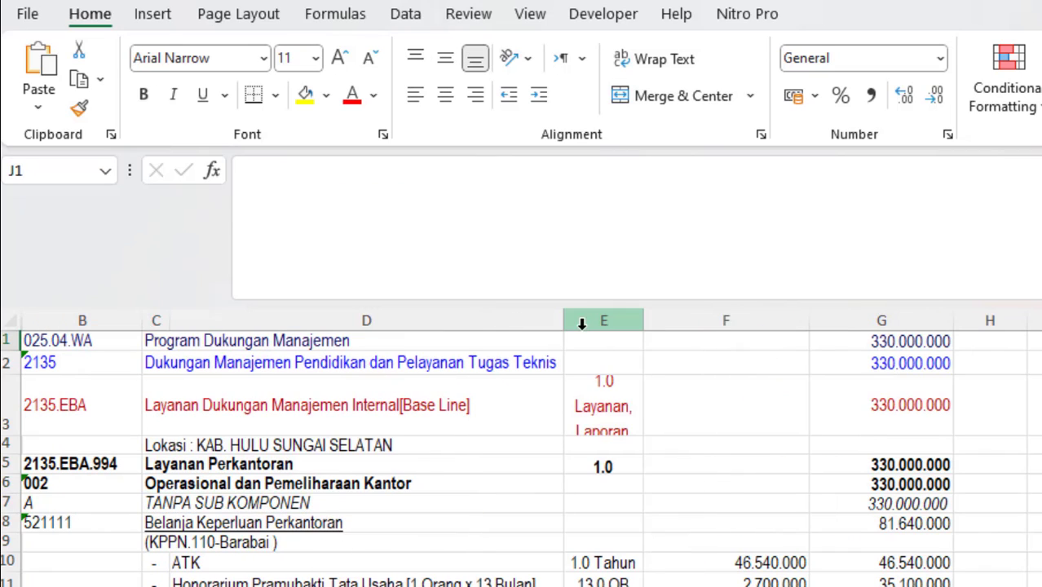
{"action": "left_click", "coordinate": [582, 323]}
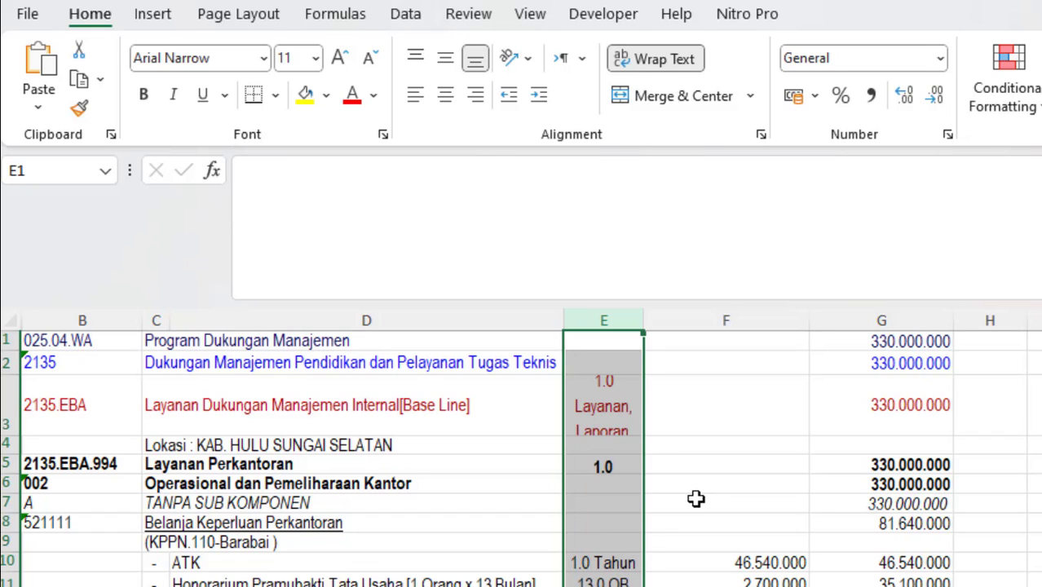
{"action": "left_click", "coordinate": [611, 543]}
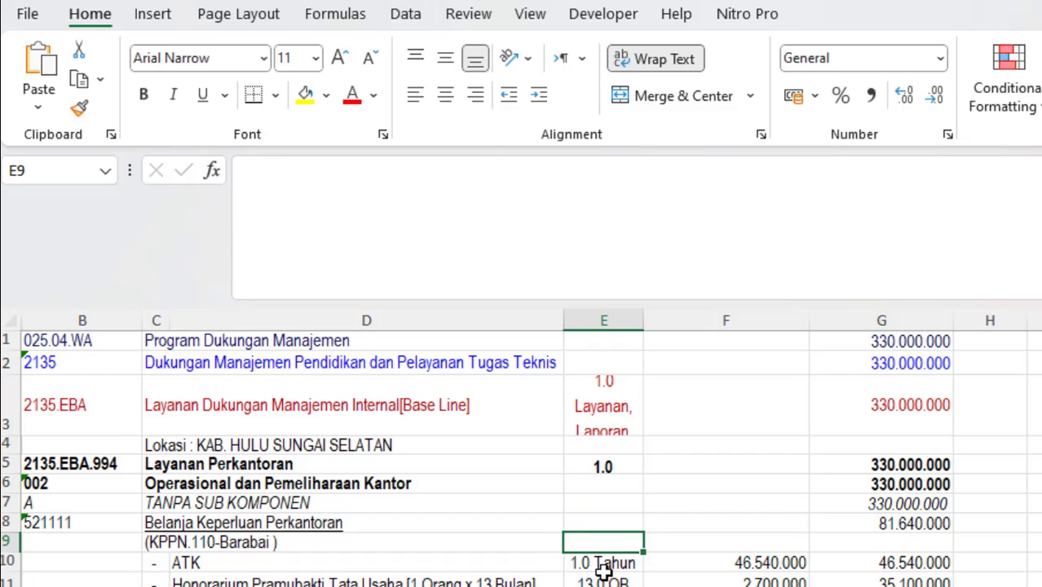
Insert two blank columns at F, between the volume column and the unit prices
{"action": "left_click", "coordinate": [603, 573]}
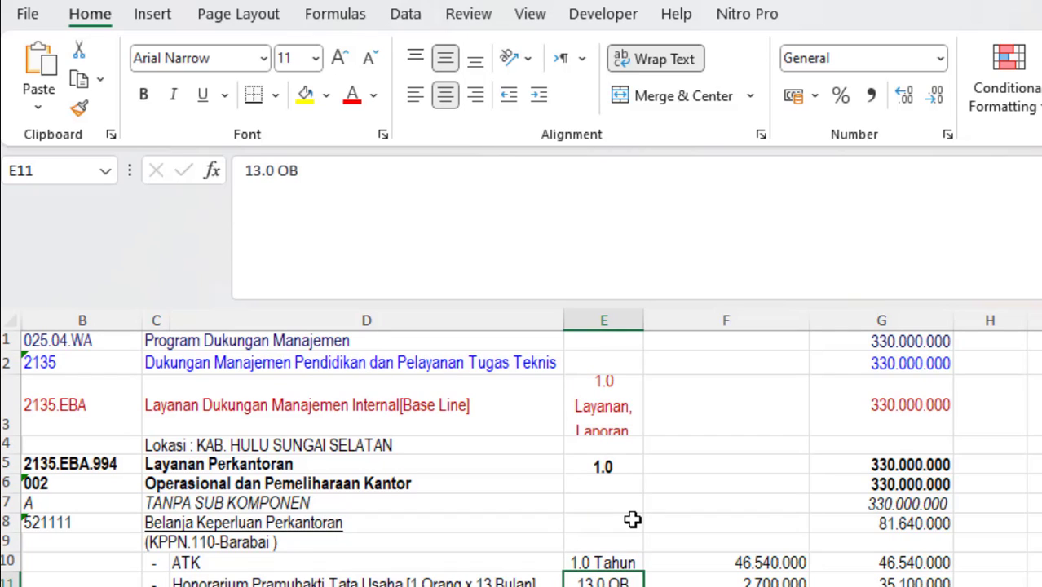
{"action": "left_click", "coordinate": [670, 318]}
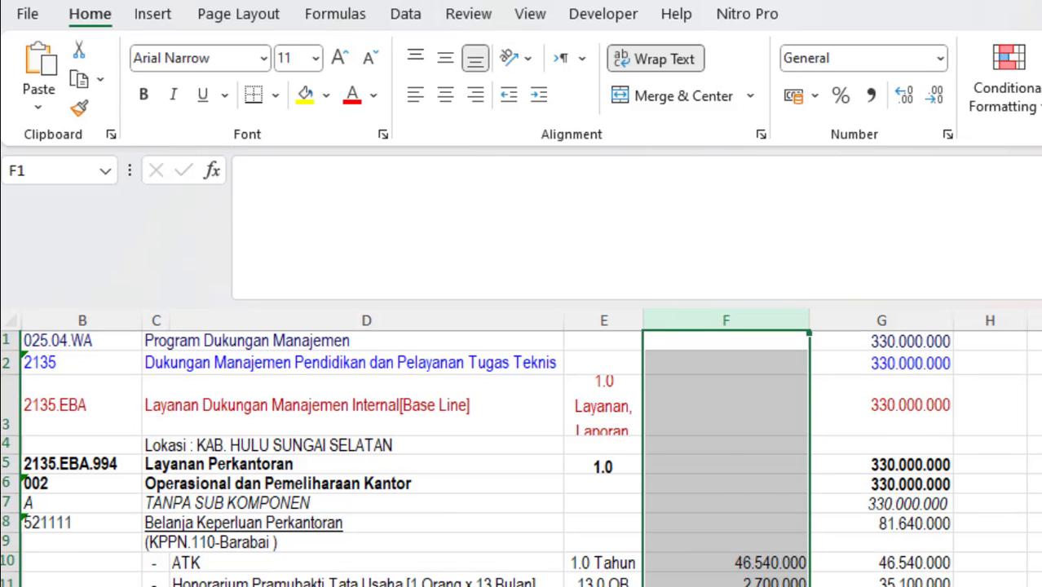
{"action": "key", "text": "ctrl+shift+equal"}
{"action": "key", "text": "ctrl+shift+equal"}
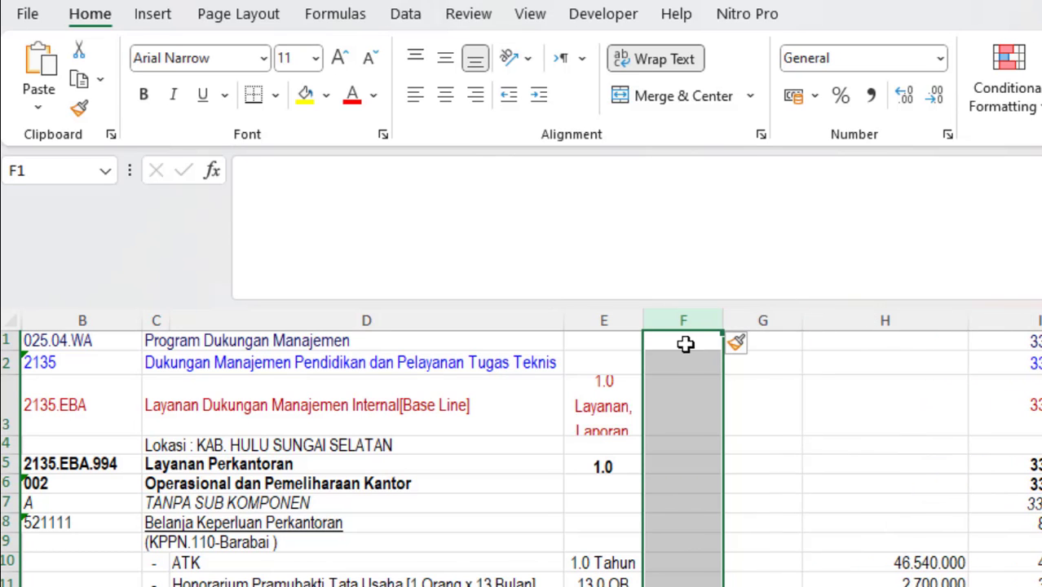
{"action": "left_click_drag", "start_coordinate": [687, 341], "coordinate": [733, 340]}
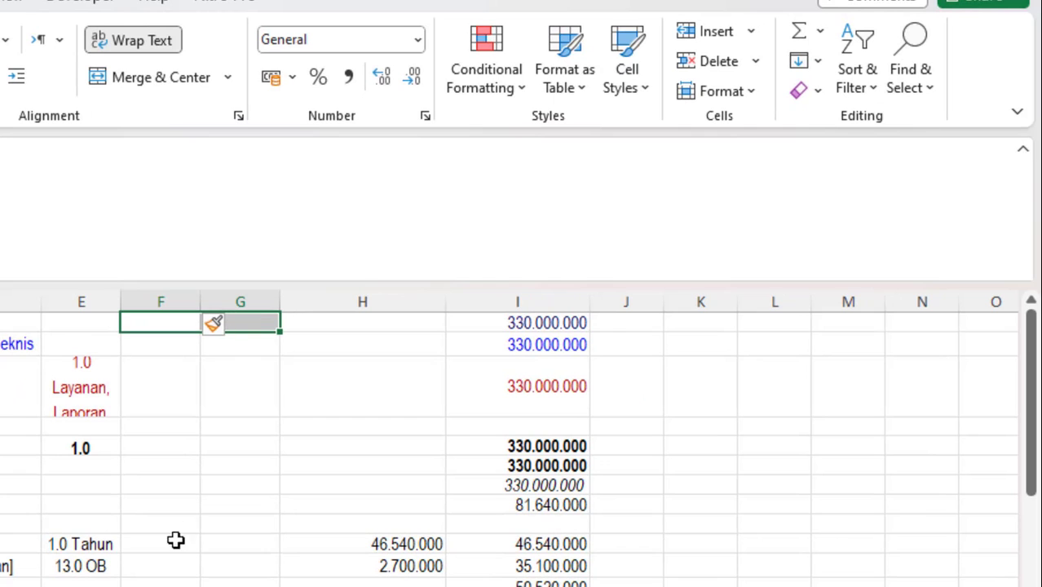
Split the ATK row's volume by entering 1 in F10 and Tahun in G10
{"action": "left_click", "coordinate": [151, 547]}
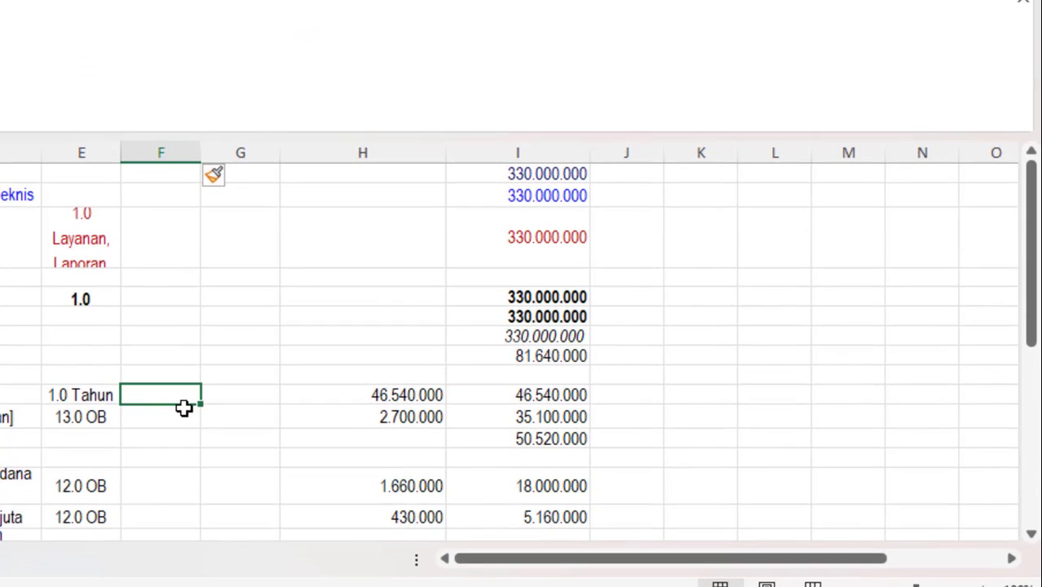
{"action": "type", "text": "1"}
{"action": "key", "text": "Tab"}
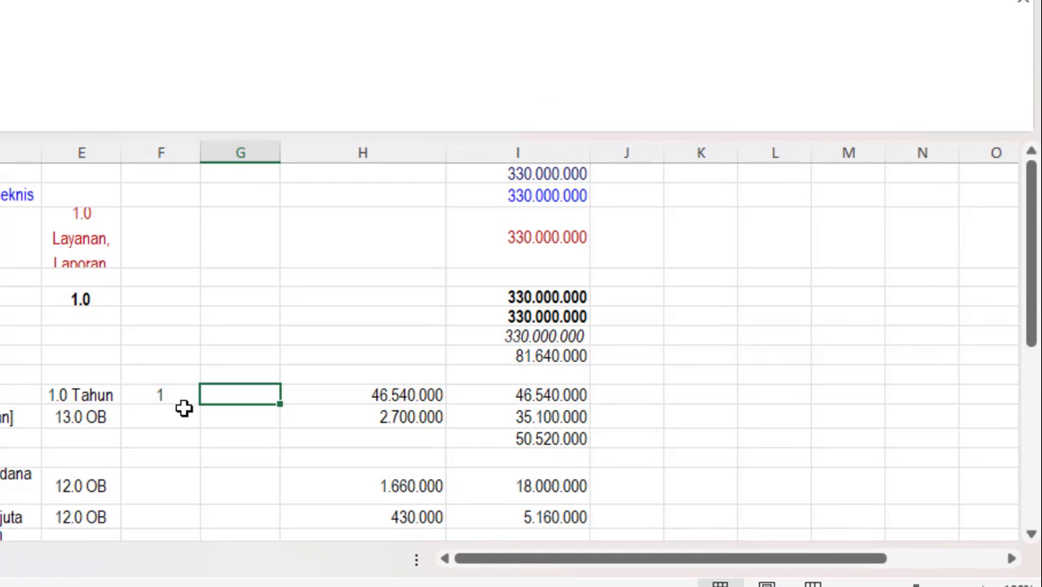
{"action": "type", "text": "Tahun"}
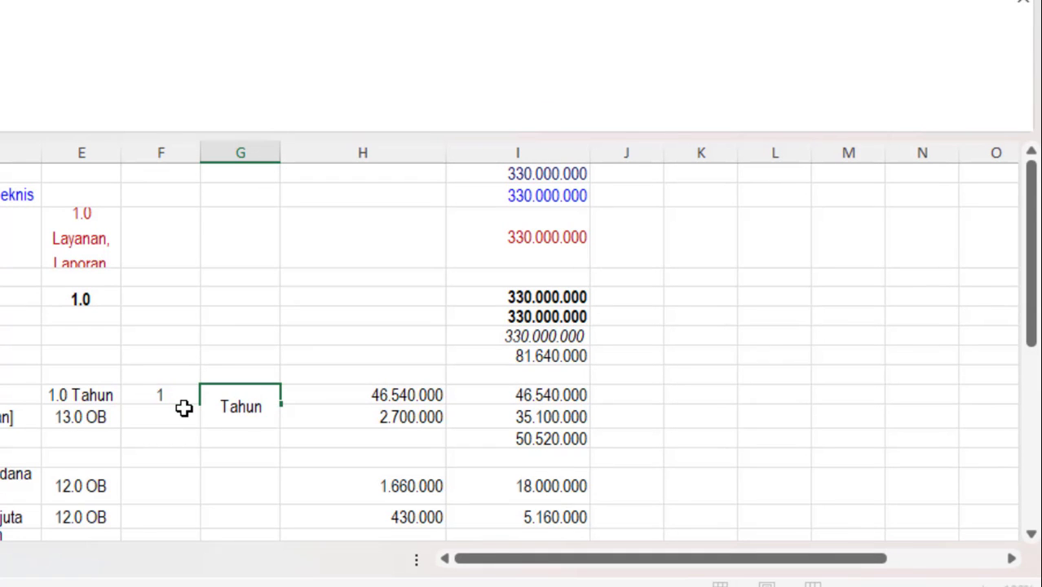
{"action": "key", "text": "Return"}
{"action": "left_click", "coordinate": [183, 407]}
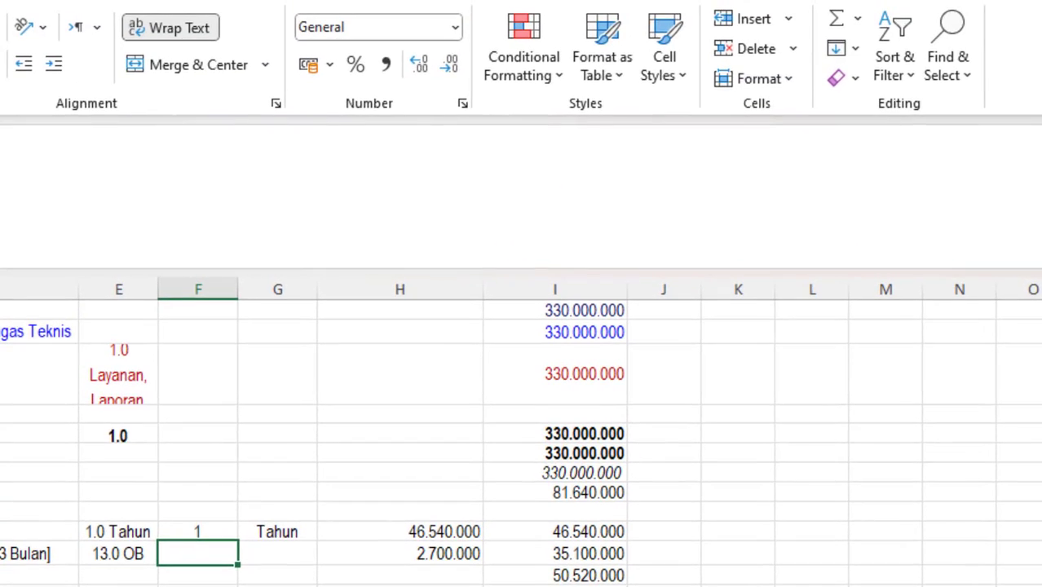
{"action": "left_click", "coordinate": [856, 47]}
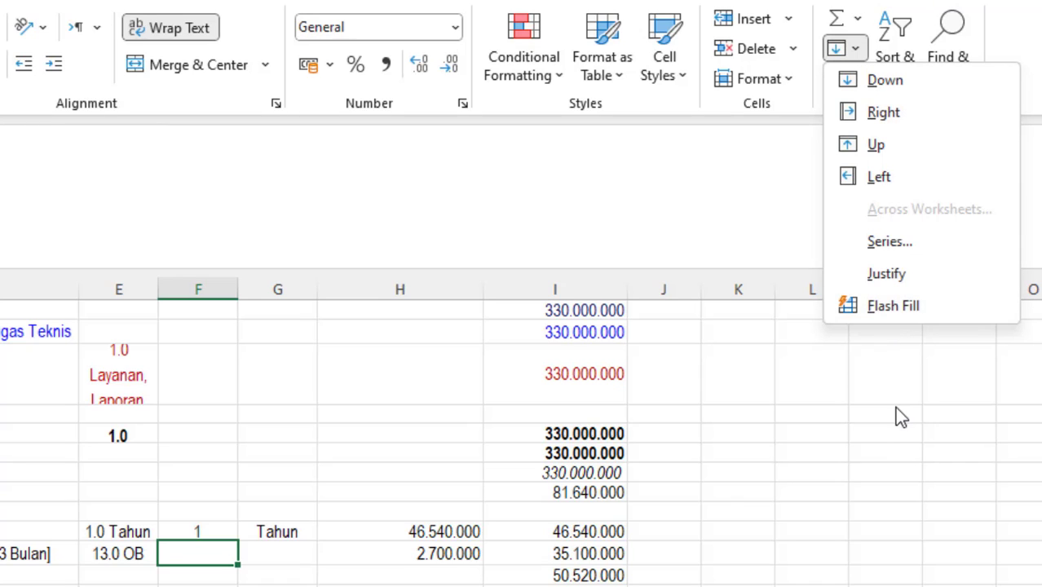
{"action": "key", "text": "Escape"}
{"action": "left_click_drag", "start_coordinate": [202, 534], "coordinate": [300, 533]}
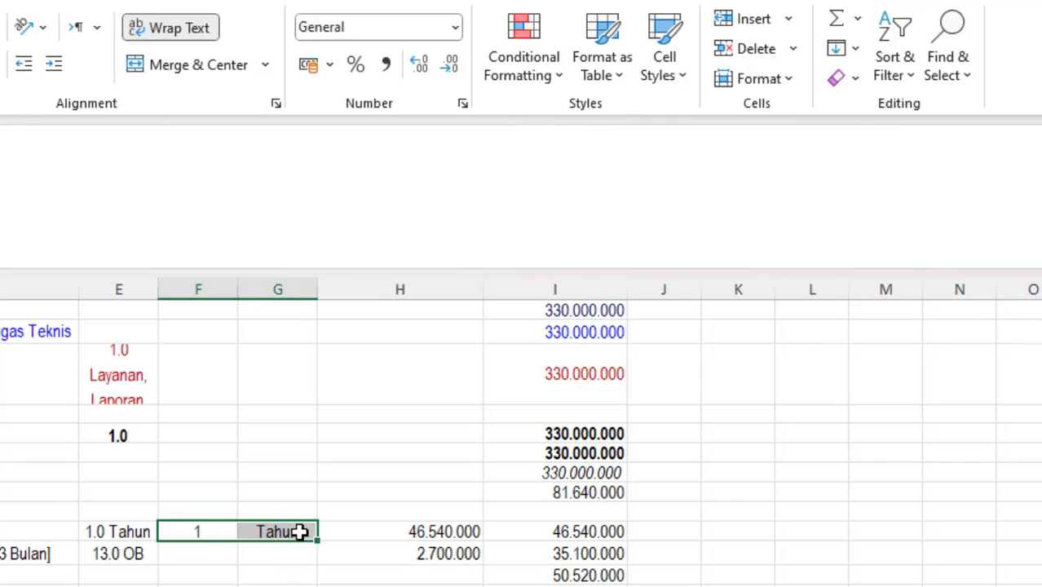
{"action": "left_click", "coordinate": [196, 552]}
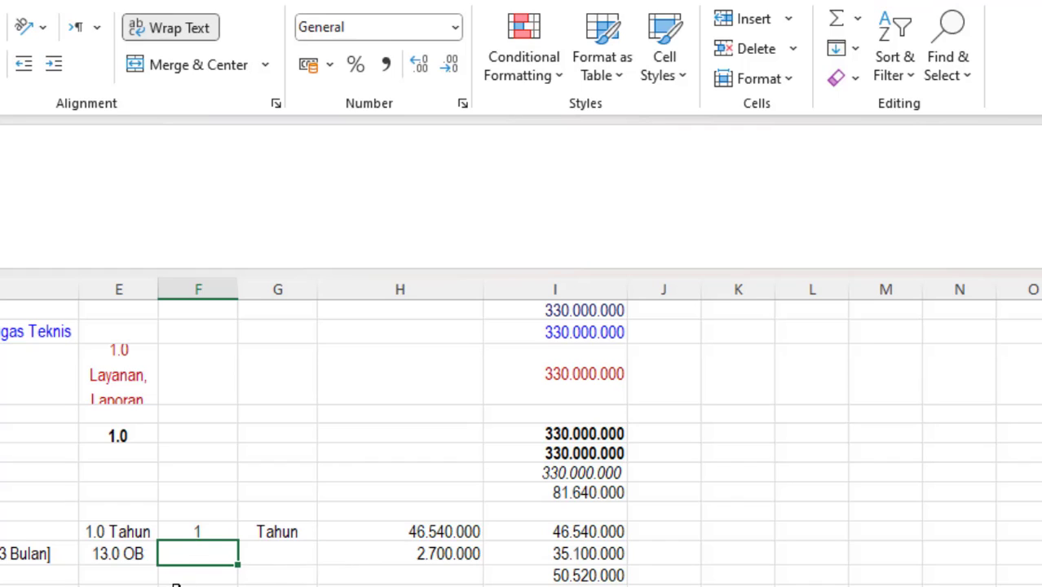
{"action": "left_click_drag", "start_coordinate": [189, 531], "coordinate": [267, 532]}
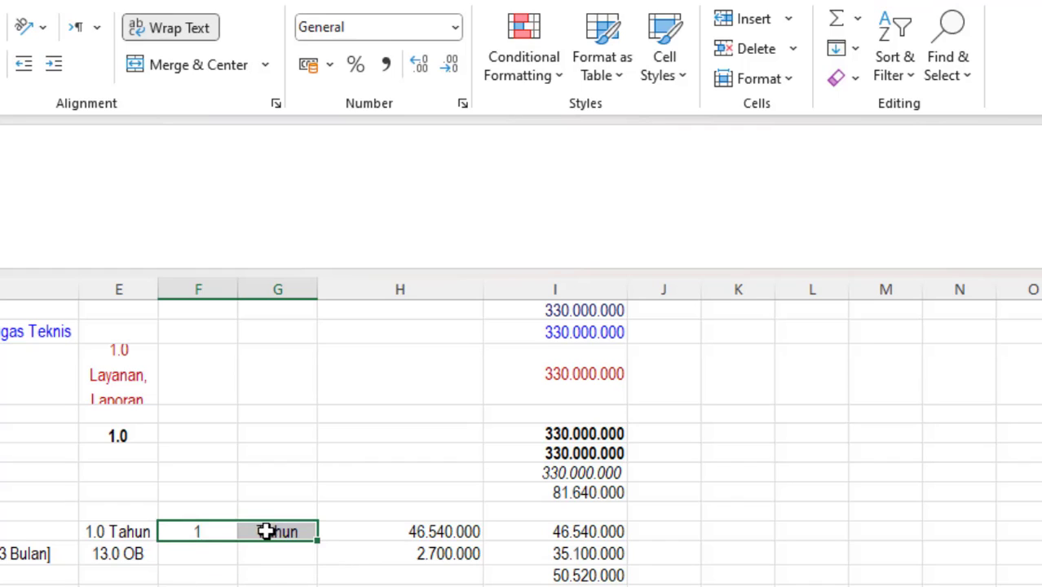
{"action": "left_click", "coordinate": [247, 571]}
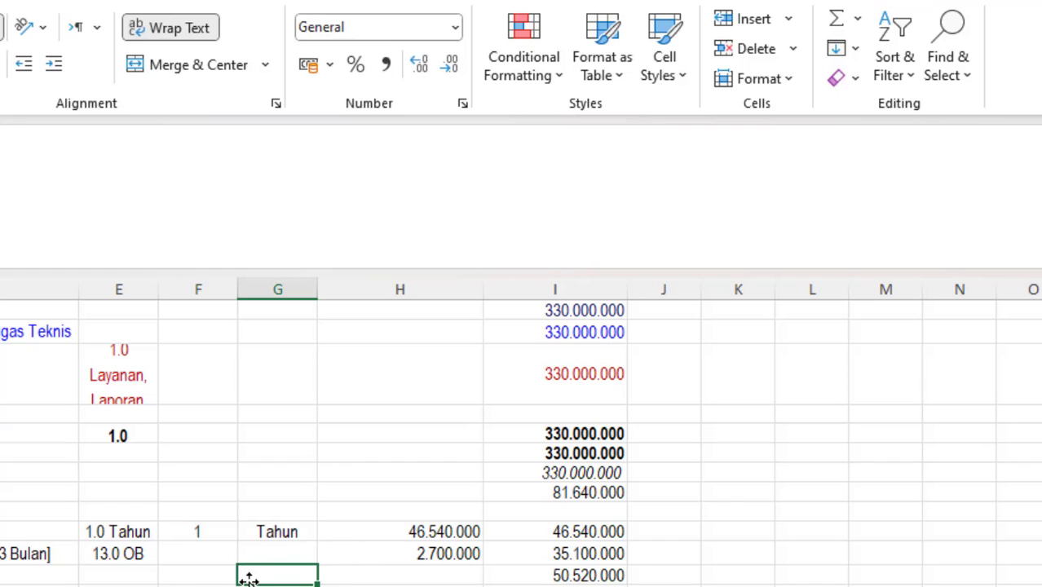
Flash Fill the quantities in column F from F11 and the units in column G from G11
{"action": "left_click", "coordinate": [196, 552]}
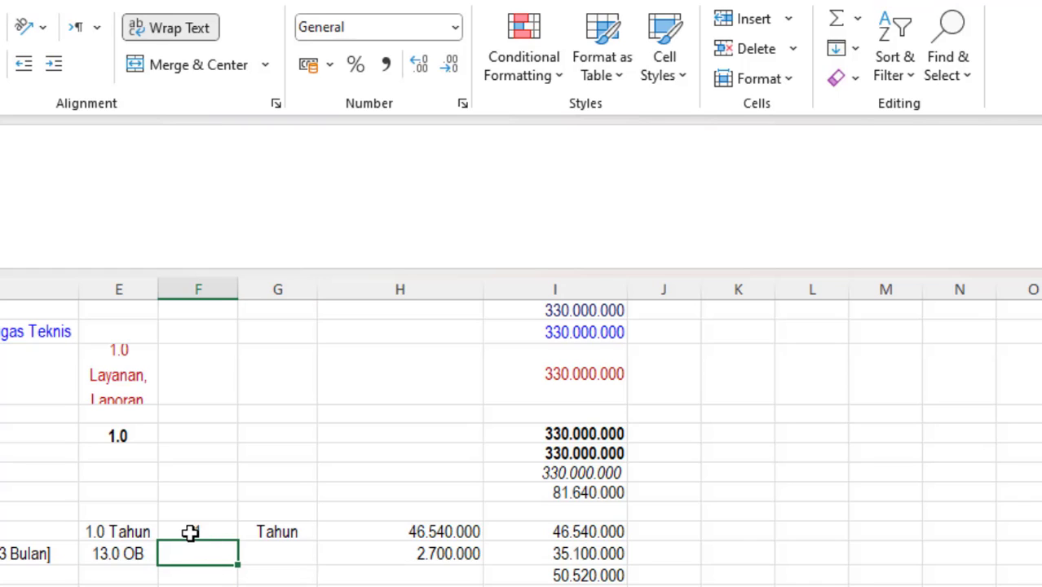
{"action": "left_click", "coordinate": [855, 48]}
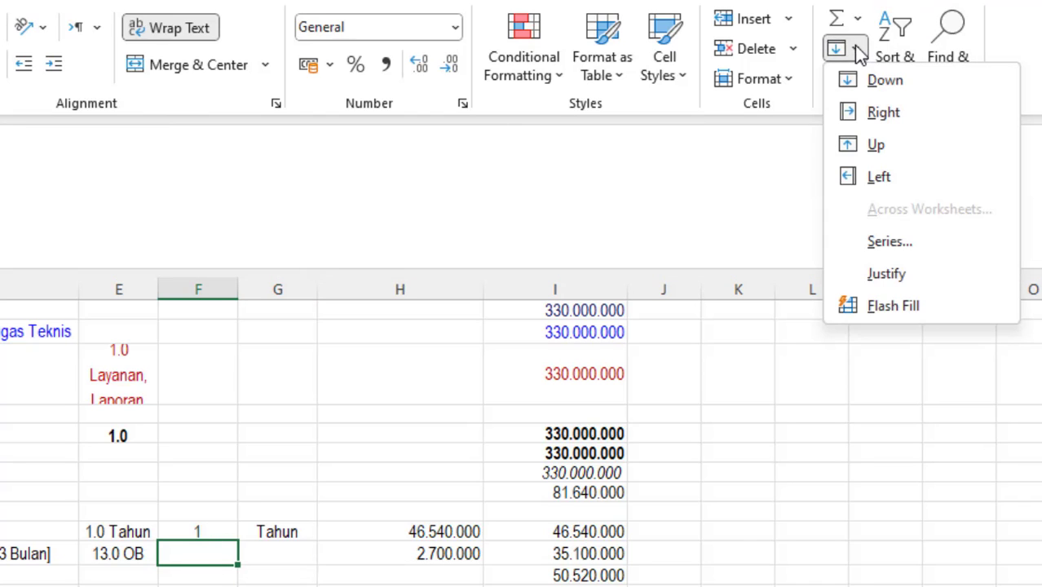
{"action": "left_click", "coordinate": [909, 306]}
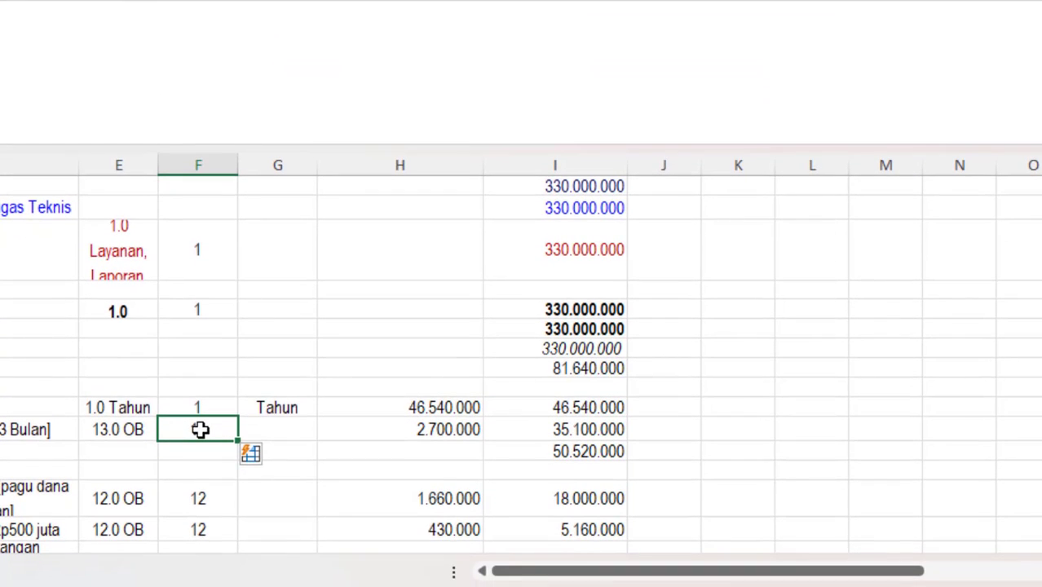
{"action": "left_click", "coordinate": [298, 433]}
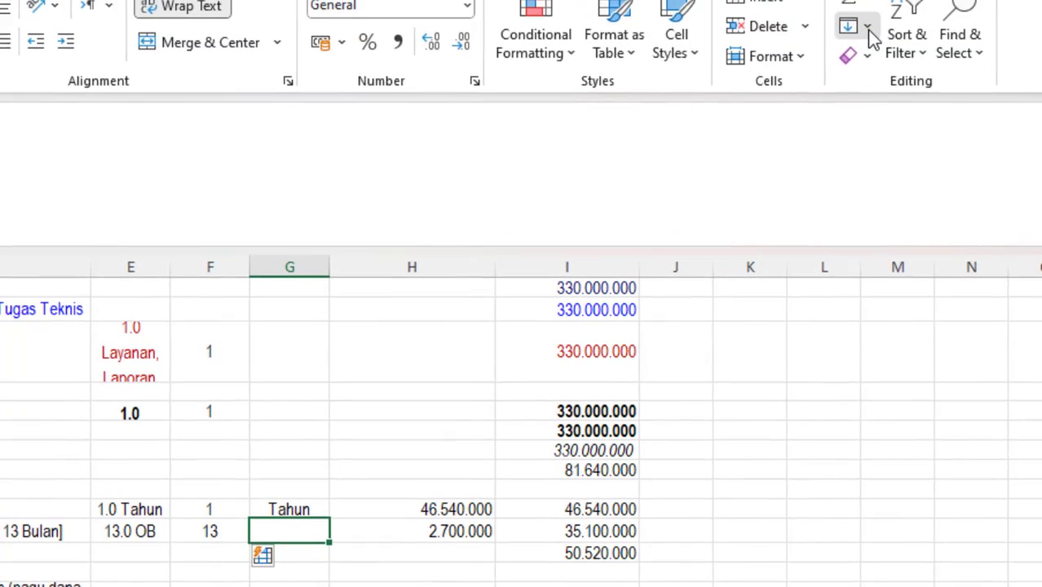
{"action": "left_click", "coordinate": [868, 33]}
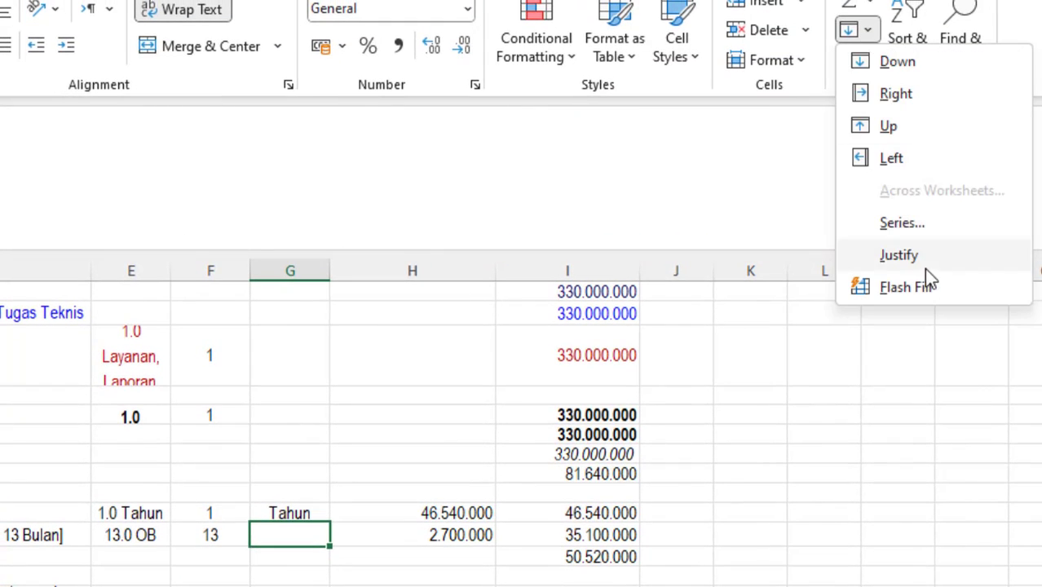
{"action": "left_click", "coordinate": [906, 294]}
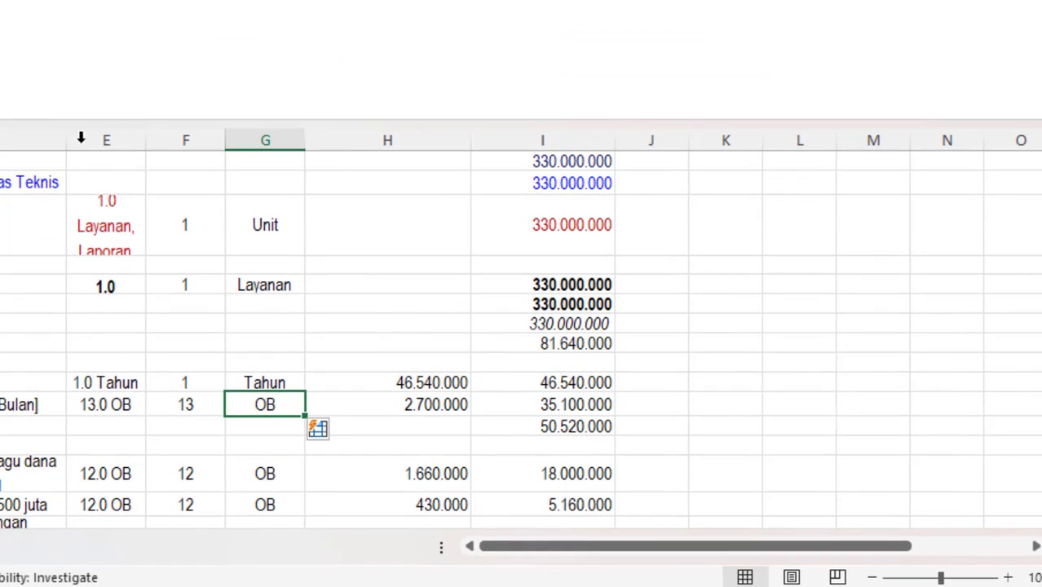
Delete column E, which holds the original combined volume and unit text
{"action": "left_click", "coordinate": [116, 186]}
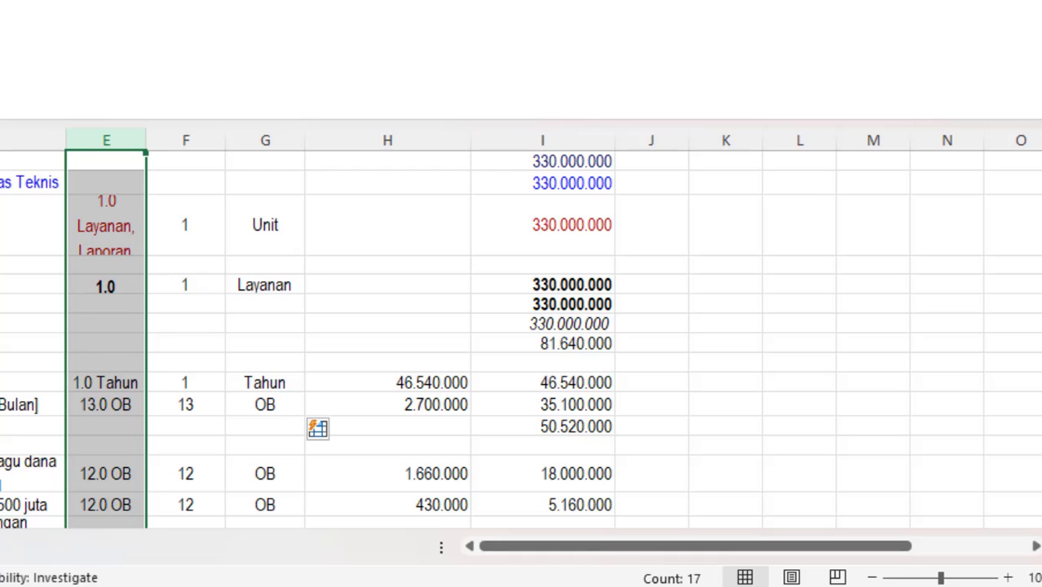
{"action": "key", "text": "ctrl+minus"}
{"action": "left_click", "coordinate": [134, 316]}
Check the separated quantity and unit columns down past the end of the data and return to row 1
{"action": "key", "text": "Down"}
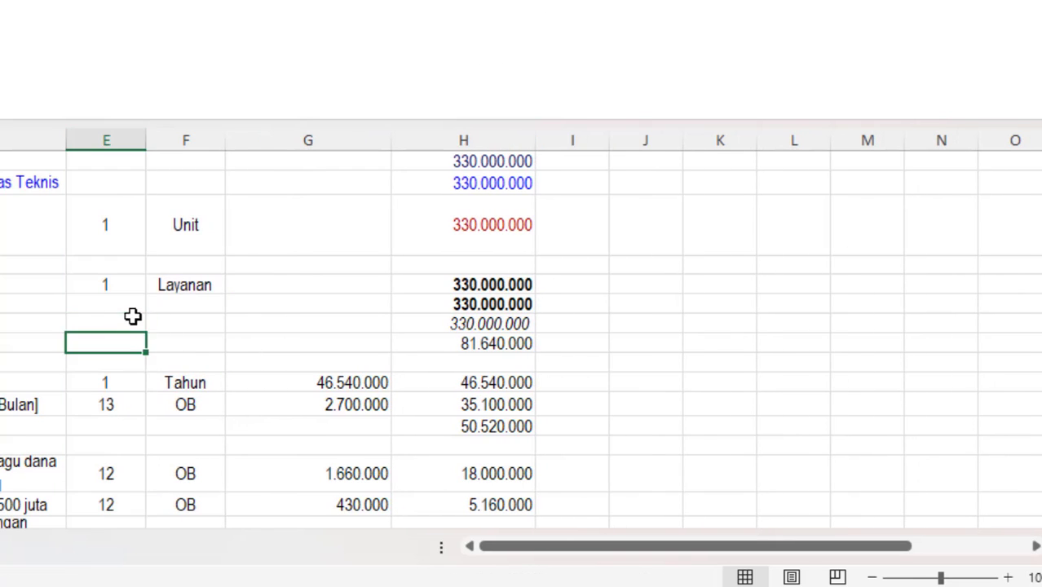
{"action": "key", "text": "Down"}
{"action": "key", "text": "Down"}
{"action": "key", "text": "Down"}
{"action": "key", "text": "Down"}
{"action": "key", "text": "Down"}
{"action": "key", "text": "Down"}
{"action": "key", "text": "Down"}
{"action": "key", "text": "Down"}
{"action": "key", "text": "Down"}
{"action": "key", "text": "Down"}
{"action": "key", "text": "Down"}
{"action": "key", "text": "Down"}
{"action": "key", "text": "Down"}
{"action": "key", "text": "Down"}
{"action": "key", "text": "Down"}
{"action": "key", "text": "Down"}
{"action": "key", "text": "Down"}
{"action": "key", "text": "Down"}
{"action": "key", "text": "Down"}
{"action": "key", "text": "Down"}
{"action": "key", "text": "Down"}
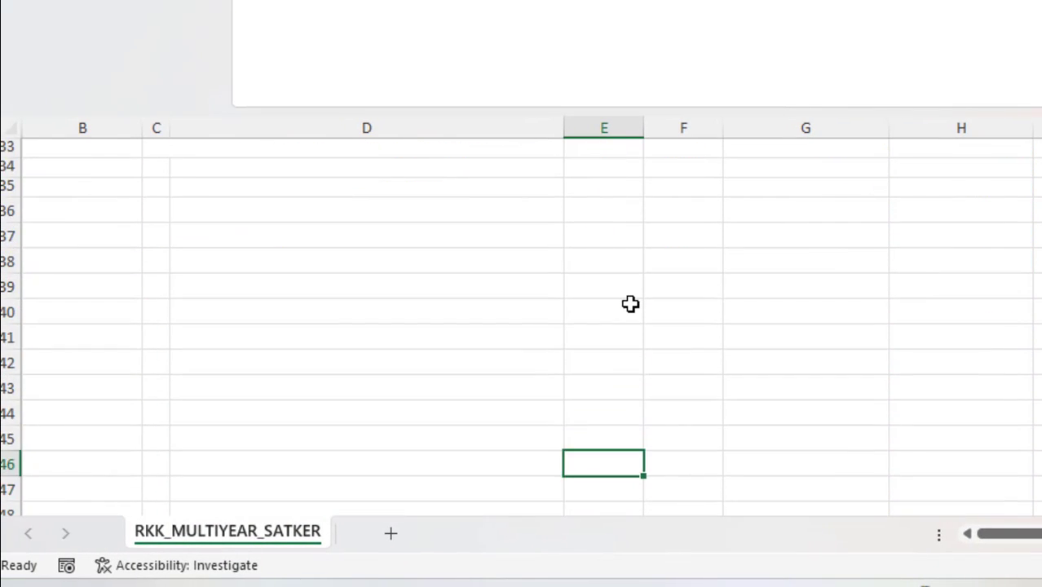
{"action": "key", "text": "Up"}
{"action": "key", "text": "Up"}
{"action": "key", "text": "Up"}
{"action": "key", "text": "Up"}
{"action": "key", "text": "Up"}
{"action": "key", "text": "Up"}
{"action": "key", "text": "Up"}
{"action": "key", "text": "Up"}
{"action": "key", "text": "Up"}
{"action": "key", "text": "Up"}
{"action": "key", "text": "Up"}
{"action": "key", "text": "Up"}
{"action": "key", "text": "Up"}
{"action": "key", "text": "Up"}
{"action": "key", "text": "Up"}
{"action": "key", "text": "Up"}
{"action": "key", "text": "Up"}
{"action": "key", "text": "Up"}
{"action": "key", "text": "Up"}
{"action": "key", "text": "Up"}
{"action": "key", "text": "Up"}
{"action": "key", "text": "Up"}
{"action": "key", "text": "Up"}
{"action": "key", "text": "Up"}
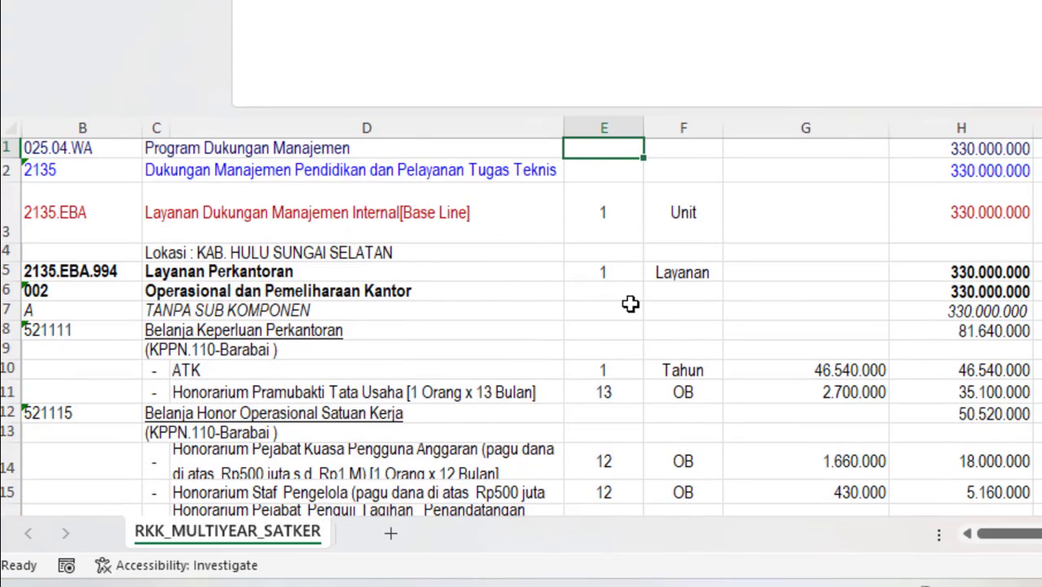
Apply borders to every cell of the budget table, B1:H29
{"action": "left_click_drag", "start_coordinate": [949, 274], "coordinate": [993, 455]}
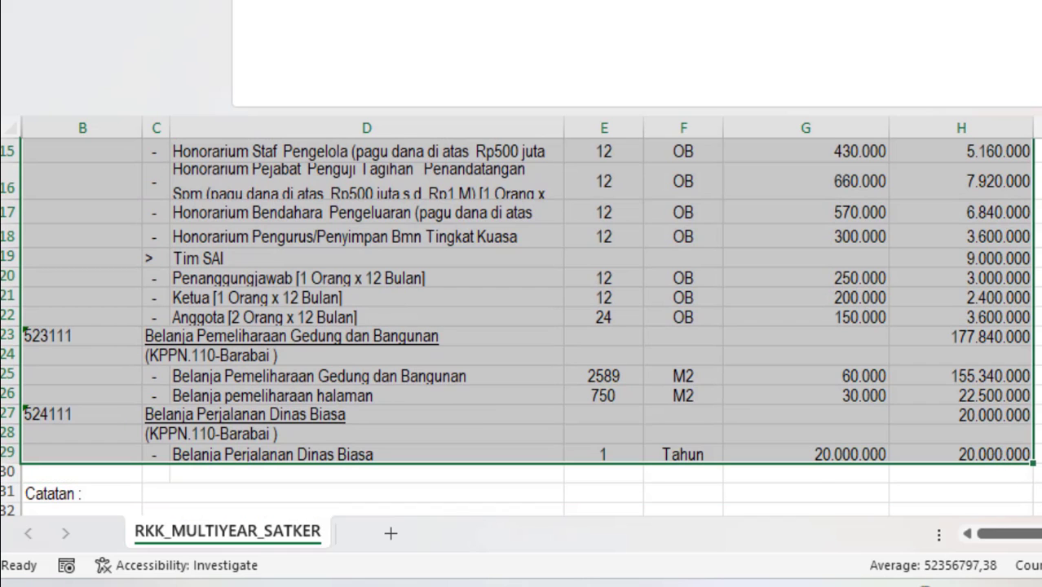
{"action": "left_click", "coordinate": [254, 134]}
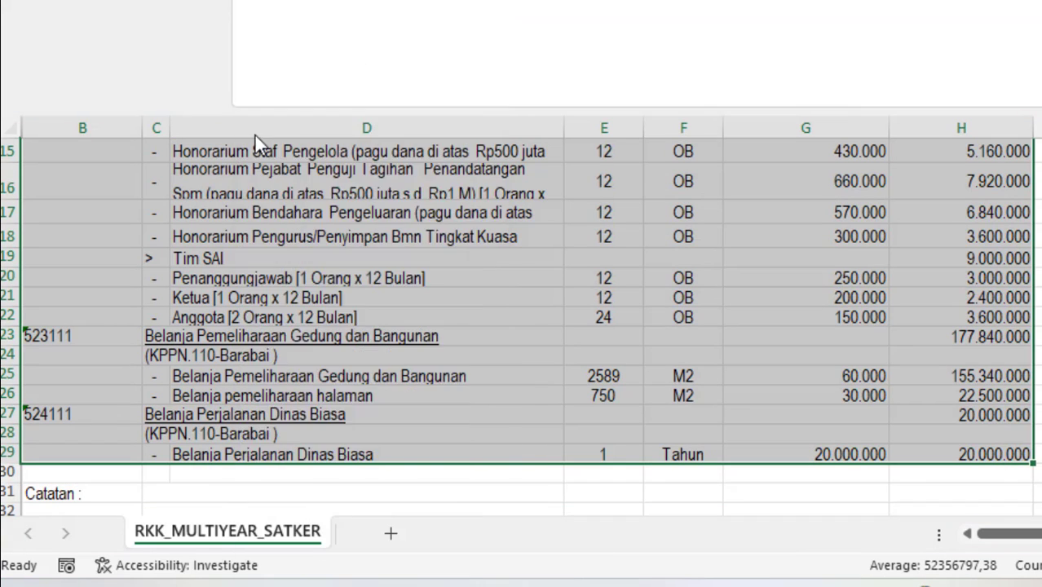
{"action": "scroll", "coordinate": [255, 133], "scroll_direction": "up", "scroll_amount": 5}
Check the bordered table down to the Catatan row, select that row, and return to row 1
{"action": "key", "text": "Down"}
{"action": "key", "text": "Down"}
{"action": "key", "text": "Down"}
{"action": "key", "text": "Down"}
{"action": "key", "text": "Down"}
{"action": "key", "text": "Down"}
{"action": "key", "text": "Down"}
{"action": "key", "text": "Down"}
{"action": "key", "text": "Down"}
{"action": "key", "text": "Down"}
{"action": "key", "text": "Down"}
{"action": "key", "text": "Down"}
{"action": "key", "text": "Down"}
{"action": "key", "text": "Down"}
{"action": "key", "text": "Down"}
{"action": "key", "text": "Down"}
{"action": "key", "text": "Down"}
{"action": "key", "text": "Down"}
{"action": "key", "text": "Down"}
{"action": "key", "text": "Down"}
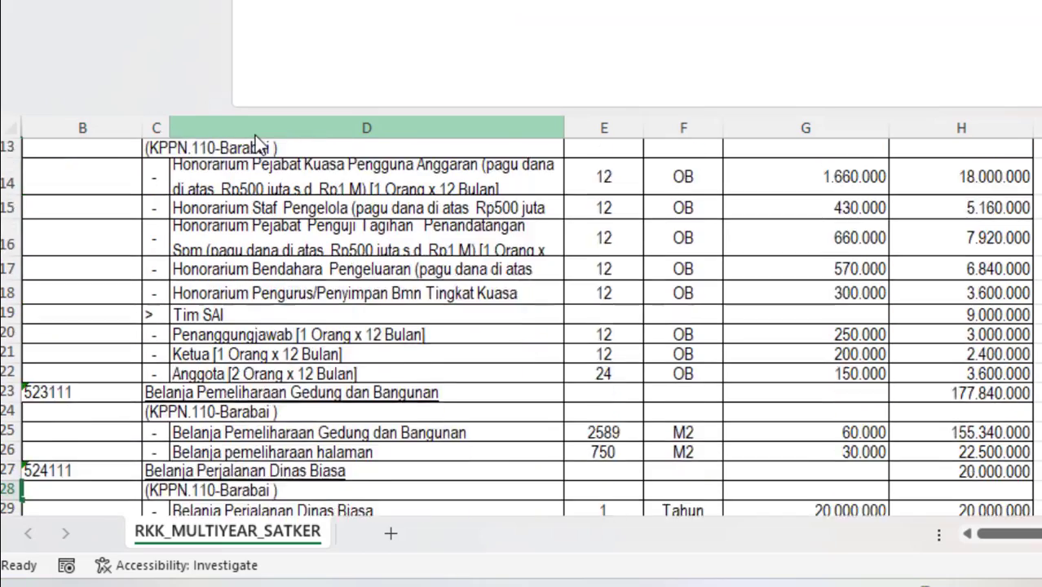
{"action": "key", "text": "Up"}
{"action": "key", "text": "shift+space"}
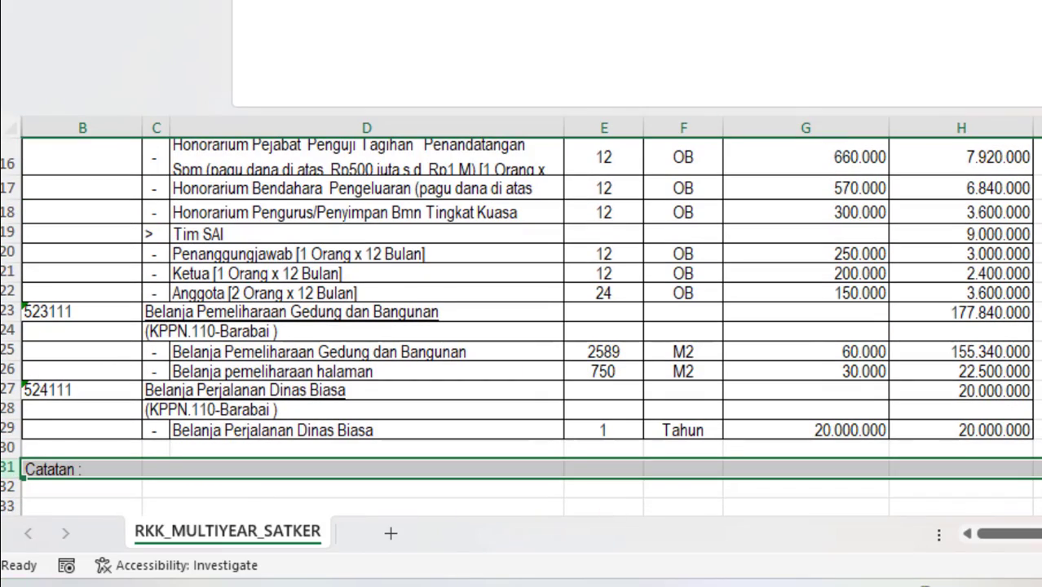
{"action": "key", "text": "Up"}
{"action": "key", "text": "Up"}
{"action": "key", "text": "Up"}
{"action": "key", "text": "Up"}
{"action": "key", "text": "Up"}
{"action": "key", "text": "Up"}
{"action": "key", "text": "Up"}
{"action": "key", "text": "Up"}
{"action": "key", "text": "Up"}
{"action": "key", "text": "Up"}
{"action": "key", "text": "Up"}
{"action": "key", "text": "Up"}
{"action": "key", "text": "Up"}
{"action": "key", "text": "Up"}
{"action": "key", "text": "Up"}
{"action": "key", "text": "Up"}
{"action": "key", "text": "Up"}
{"action": "key", "text": "Up"}
{"action": "key", "text": "Up"}
{"action": "key", "text": "Up"}
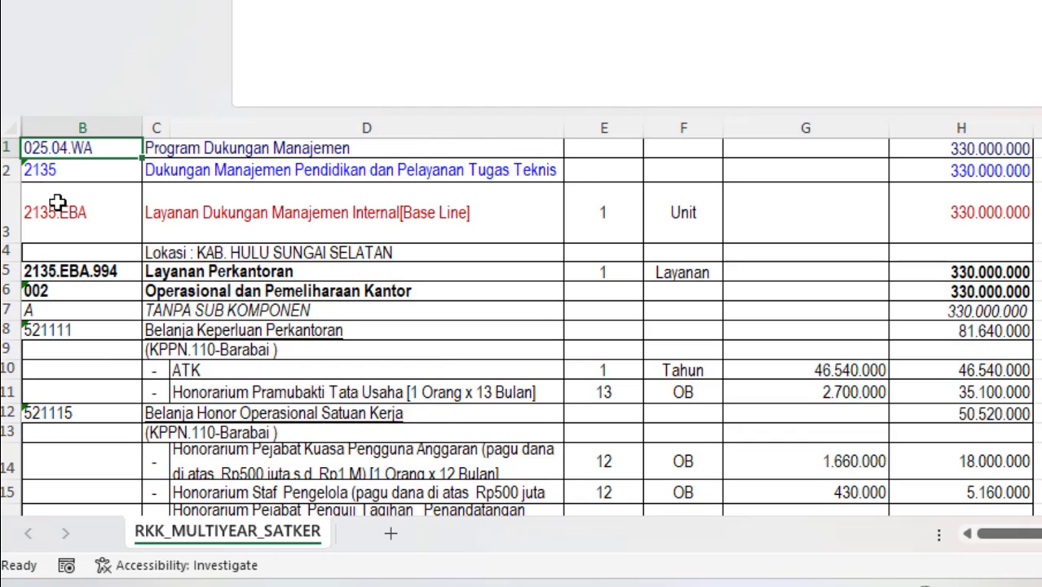
Insert two blank rows above the table and add borders to the header cells B2:H2
{"action": "left_click", "coordinate": [8, 169]}
{"action": "left_click", "coordinate": [10, 147]}
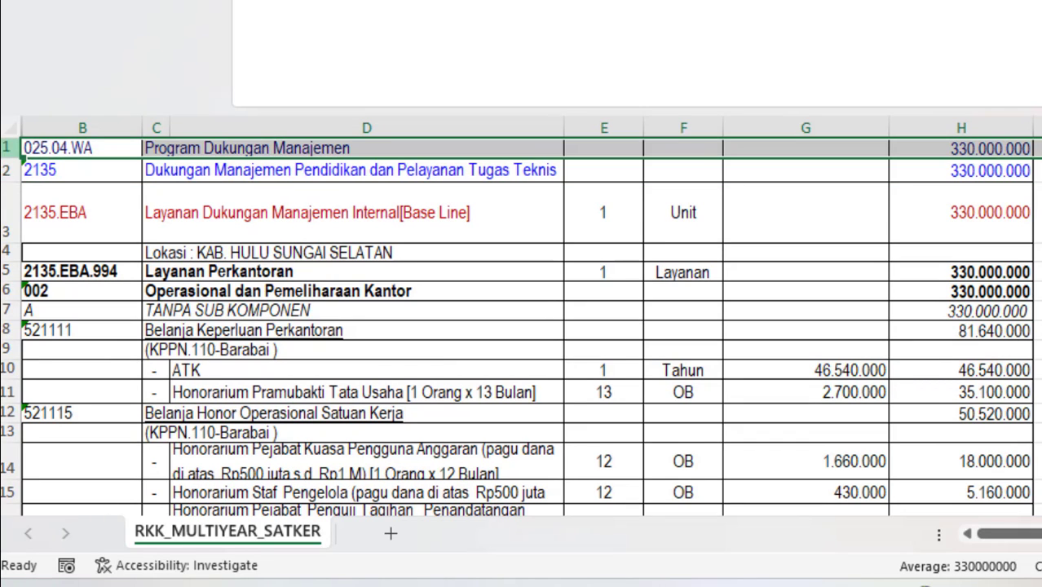
{"action": "key", "text": "ctrl+shift+plus"}
{"action": "key", "text": "ctrl+shift+plus"}
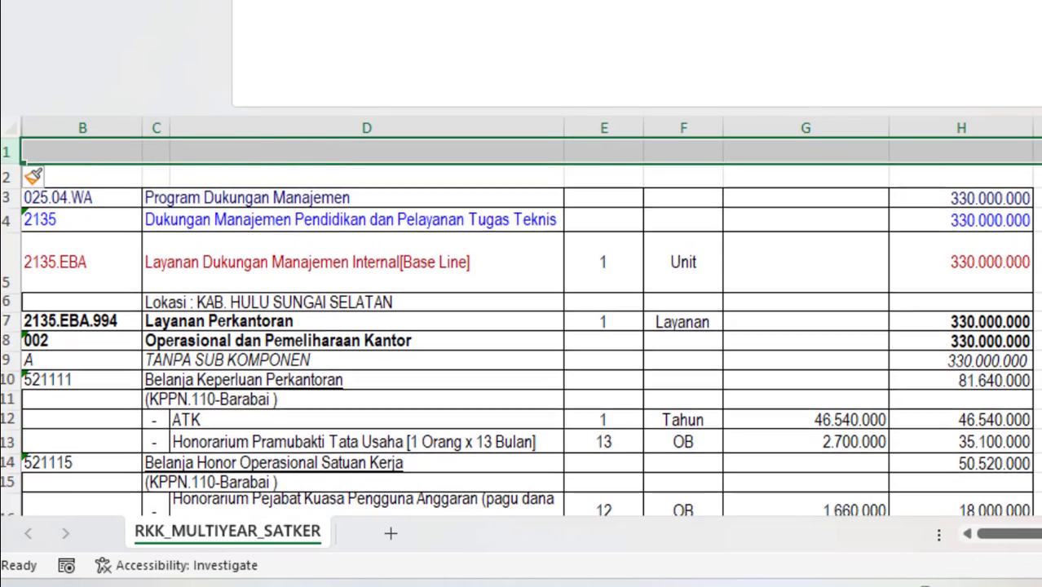
{"action": "left_click", "coordinate": [566, 318]}
{"action": "left_click_drag", "start_coordinate": [86, 174], "coordinate": [965, 173]}
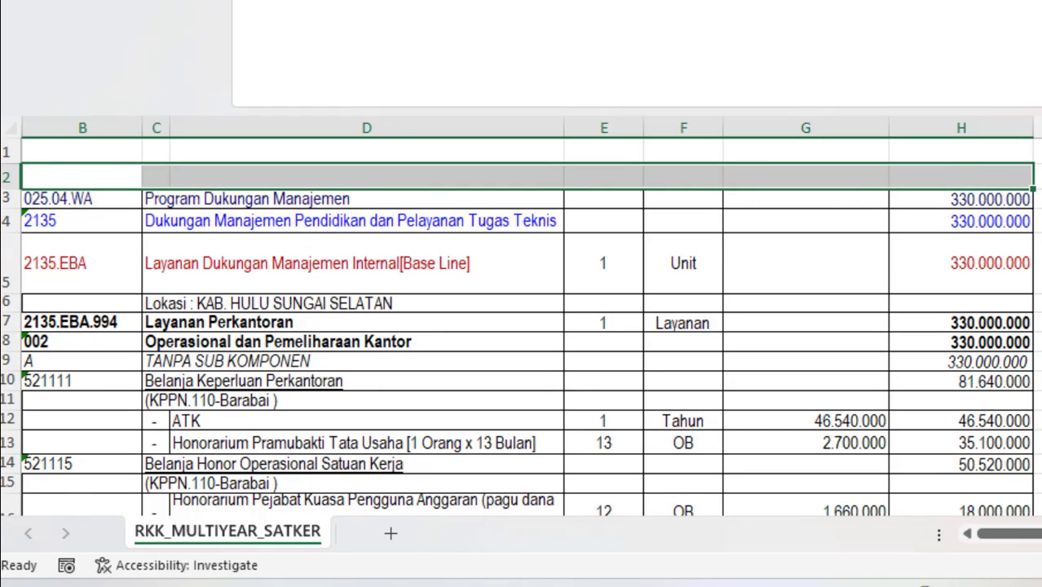
Enter the header Kode/Akun in cell B2
{"action": "left_click", "coordinate": [75, 176]}
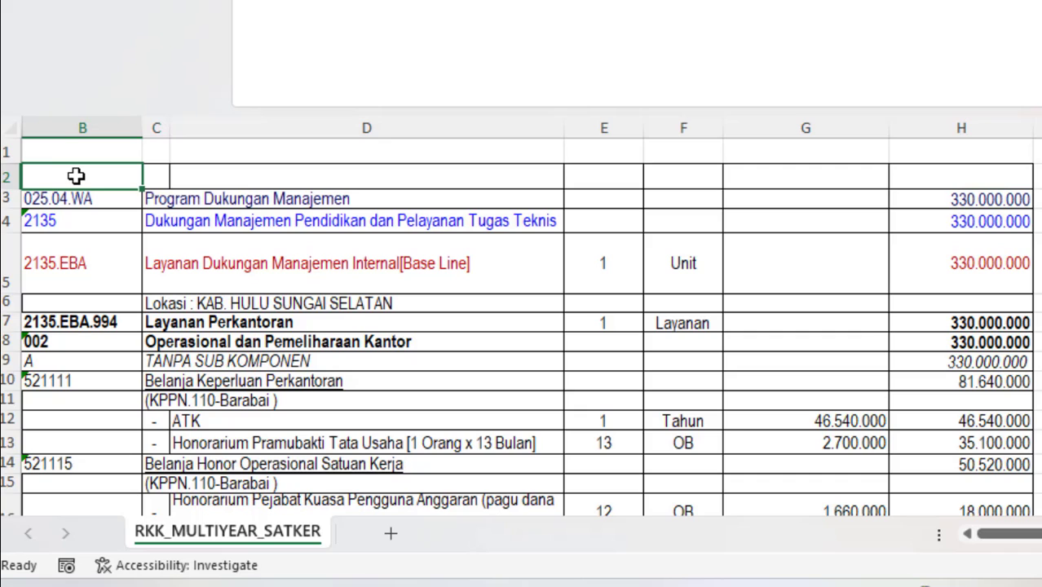
{"action": "type", "text": "Kode/"}
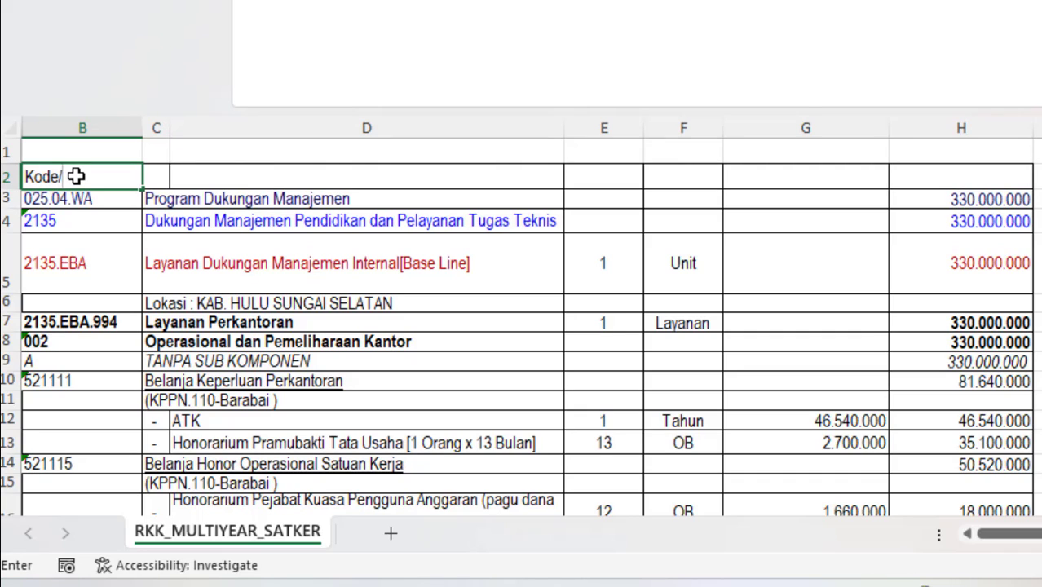
{"action": "type", "text": "Akun"}
{"action": "key", "text": "Tab"}
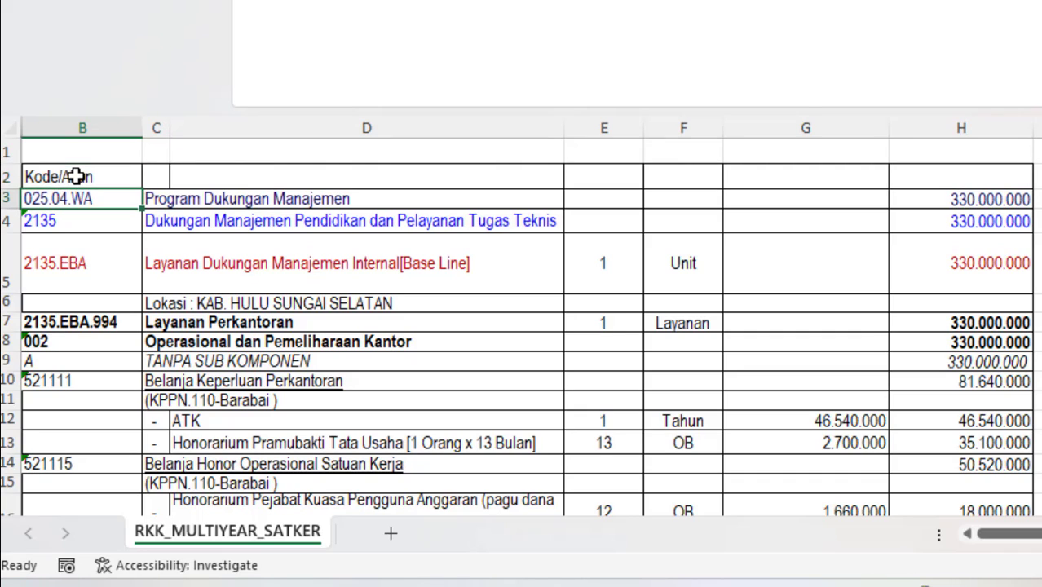
Merge and center cells C2:D2 and enter the header Nama Kegiatan in them
{"action": "key", "text": "shift+Right"}
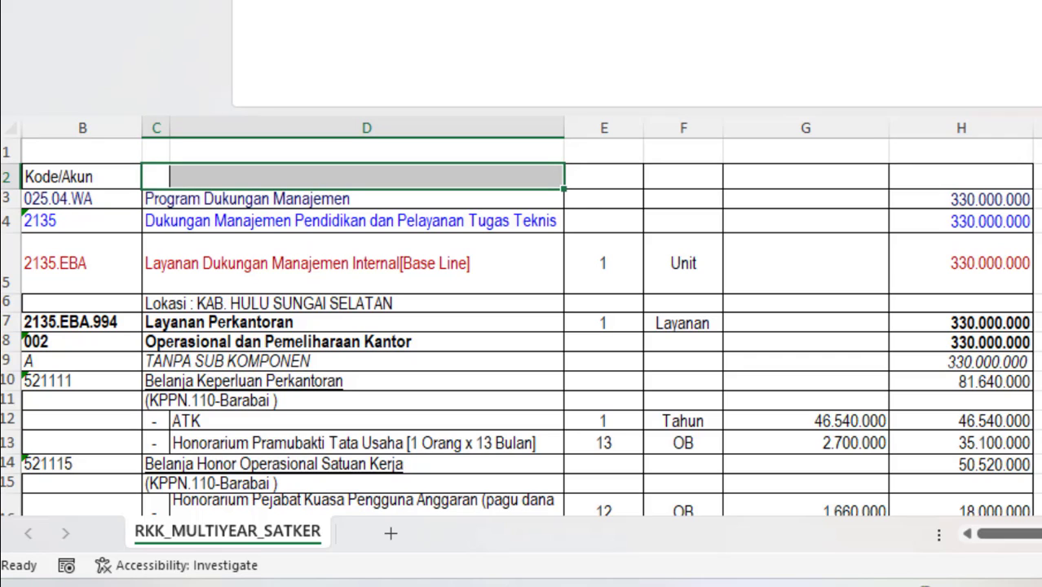
{"action": "key", "text": "alt+h"}
{"action": "type", "text": "mc"}
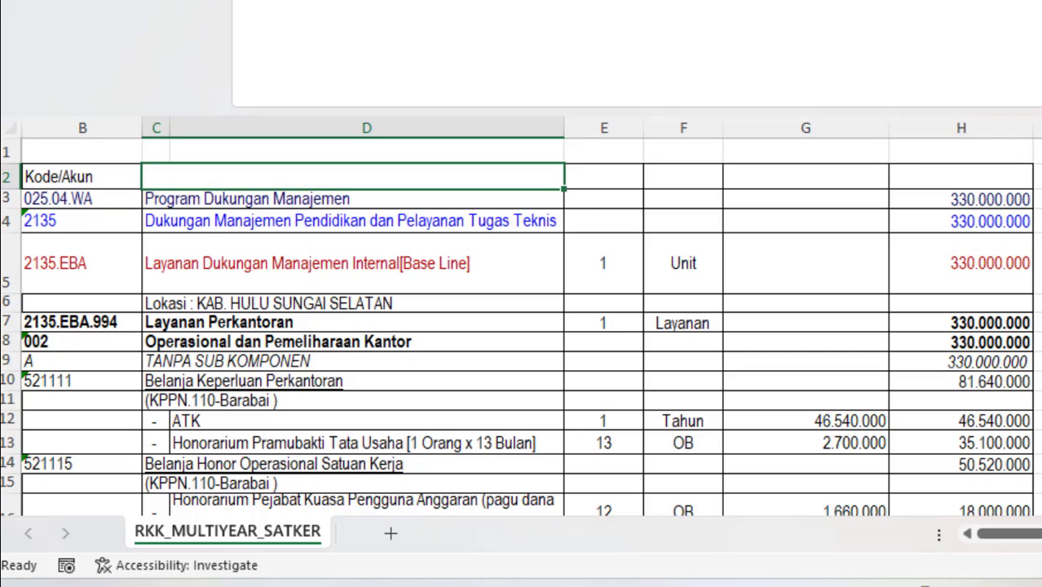
{"action": "type", "text": "Nama Kegiatan"}
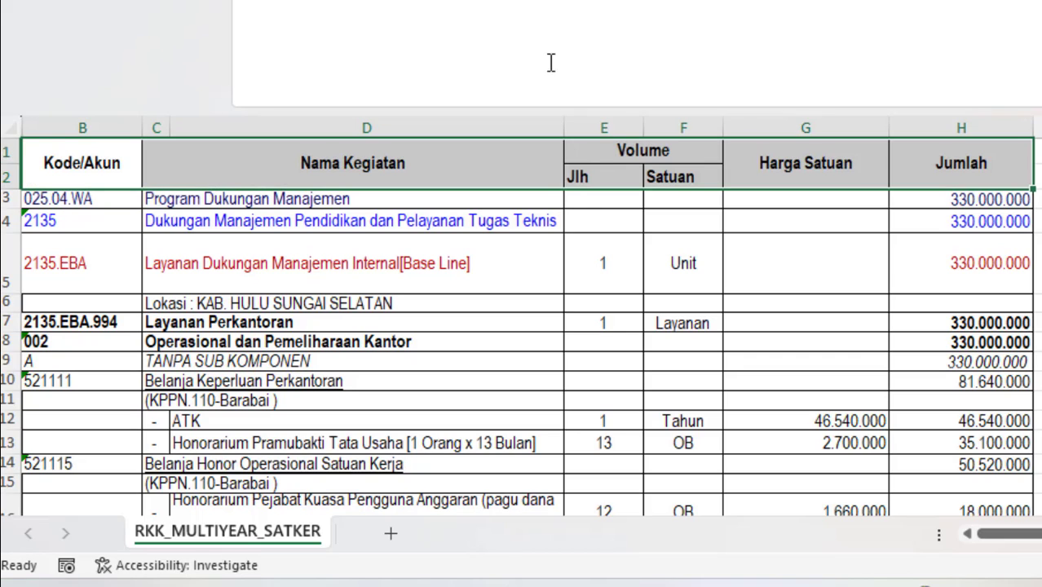
Center the text of the table header B1:H2 and fill those cells with yellow
{"action": "key", "text": "alt+h"}
{"action": "key", "text": "a"}
{"action": "key", "text": "c"}
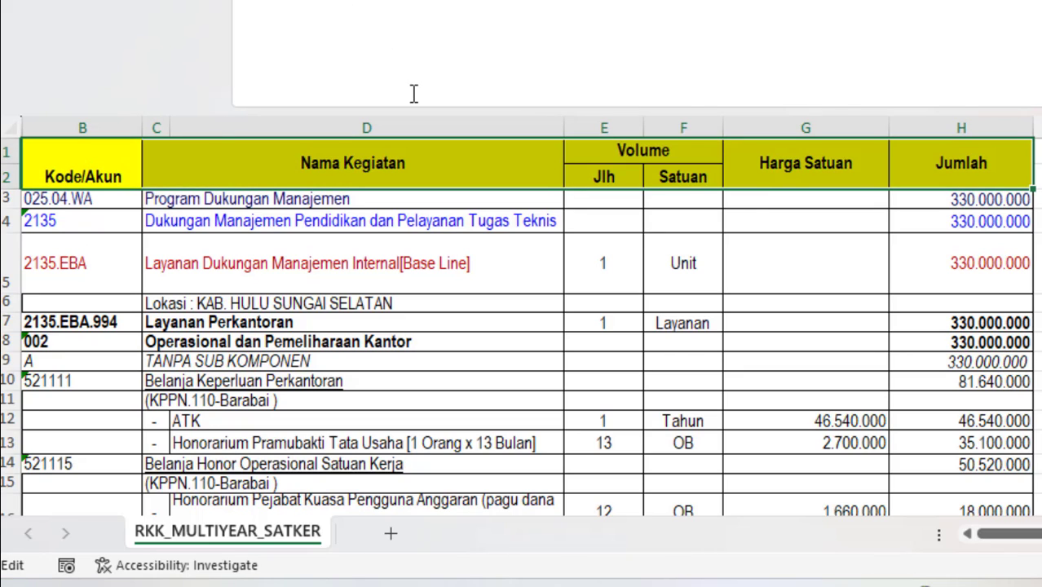
{"action": "key", "text": "alt+h"}
{"action": "key", "text": "h"}
{"action": "key", "text": "Return"}
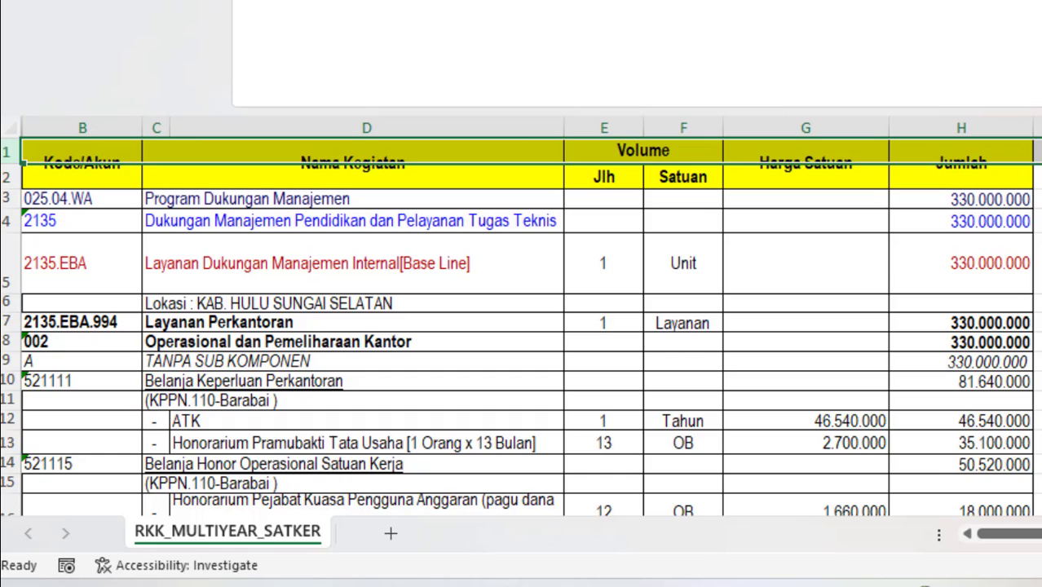
Insert seven blank rows above the yellow table header
{"action": "key", "text": "ctrl+shift+plus"}
{"action": "key", "text": "ctrl+shift+plus"}
{"action": "key", "text": "ctrl+shift+plus"}
{"action": "key", "text": "ctrl+shift+plus"}
{"action": "key", "text": "ctrl+shift+plus"}
{"action": "key", "text": "ctrl+shift+plus"}
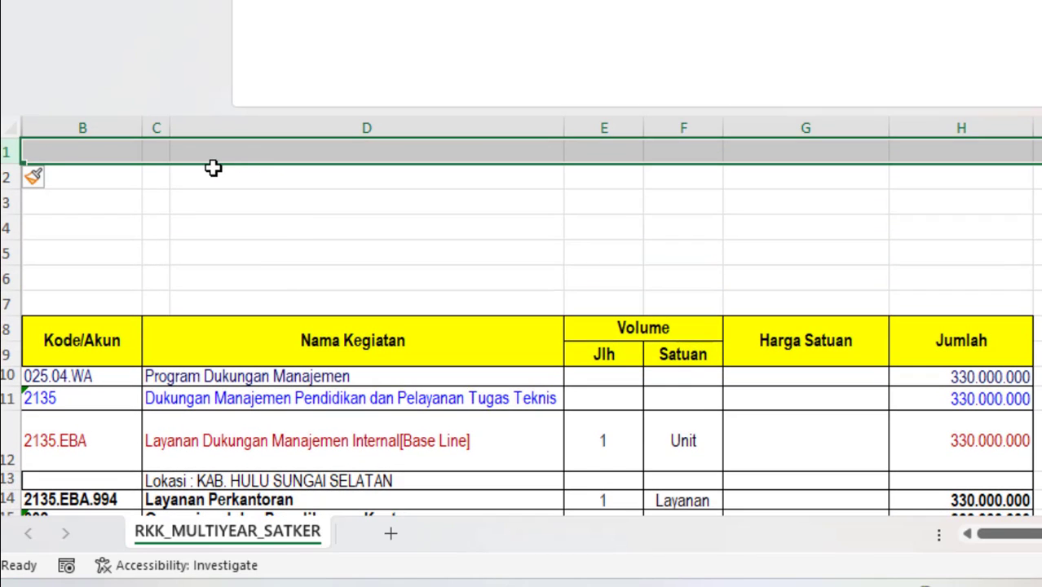
Merge and center cells B1:H1 across the table width for the title
{"action": "left_click", "coordinate": [213, 167]}
{"action": "key", "text": "Left"}
{"action": "key", "text": "Left"}
{"action": "key", "text": "Up"}
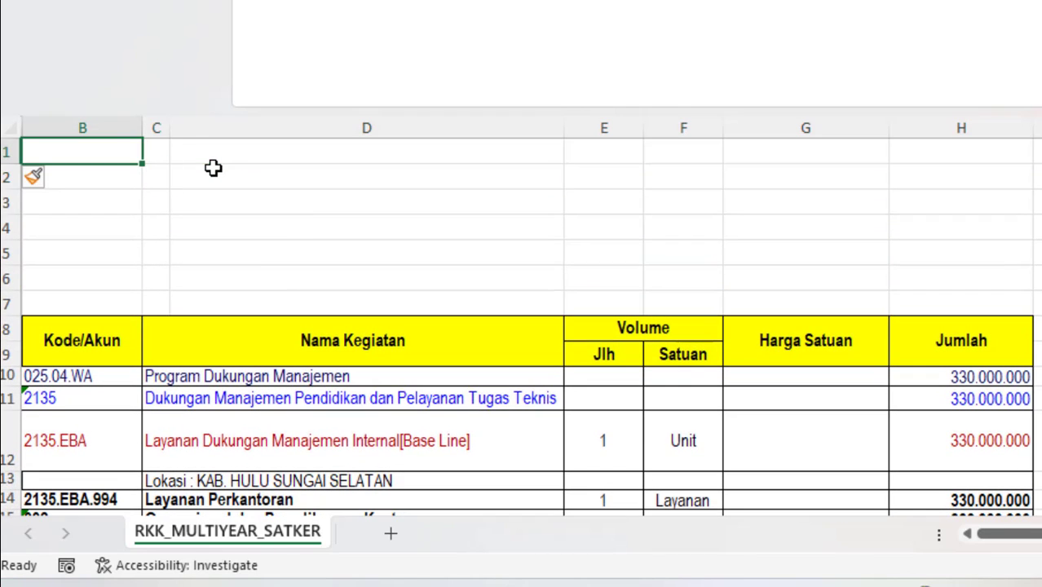
{"action": "key", "text": "Right"}
{"action": "key", "text": "Left"}
{"action": "key", "text": "shift+Right"}
{"action": "key", "text": "shift+Right"}
{"action": "key", "text": "shift+Right"}
{"action": "key", "text": "shift+Right"}
{"action": "key", "text": "shift+Right"}
{"action": "key", "text": "shift+Right"}
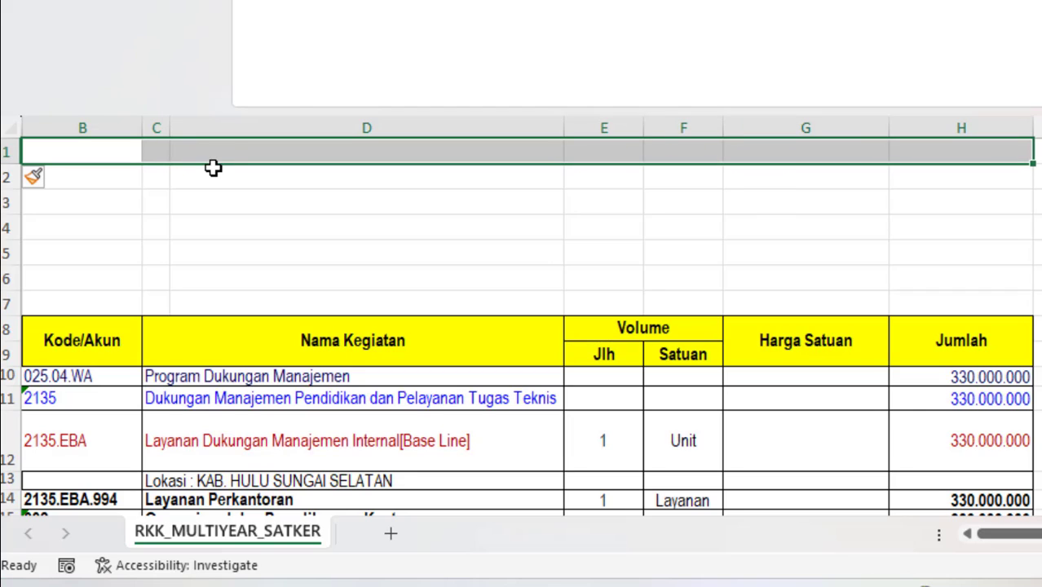
{"action": "key", "text": "alt+h"}
{"action": "key", "text": "m"}
{"action": "key", "text": "c"}
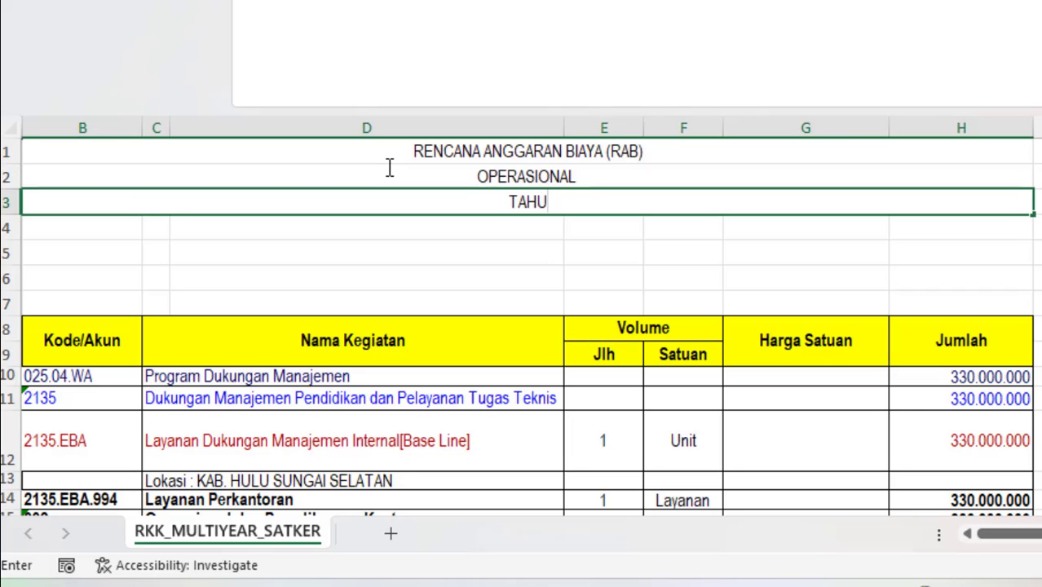
Complete the third title line in row 3 as TAHUN 2024
{"action": "type", "text": "N 2023"}
{"action": "key", "text": "BackSpace"}
{"action": "type", "text": "4"}
{"action": "key", "text": "Return"}
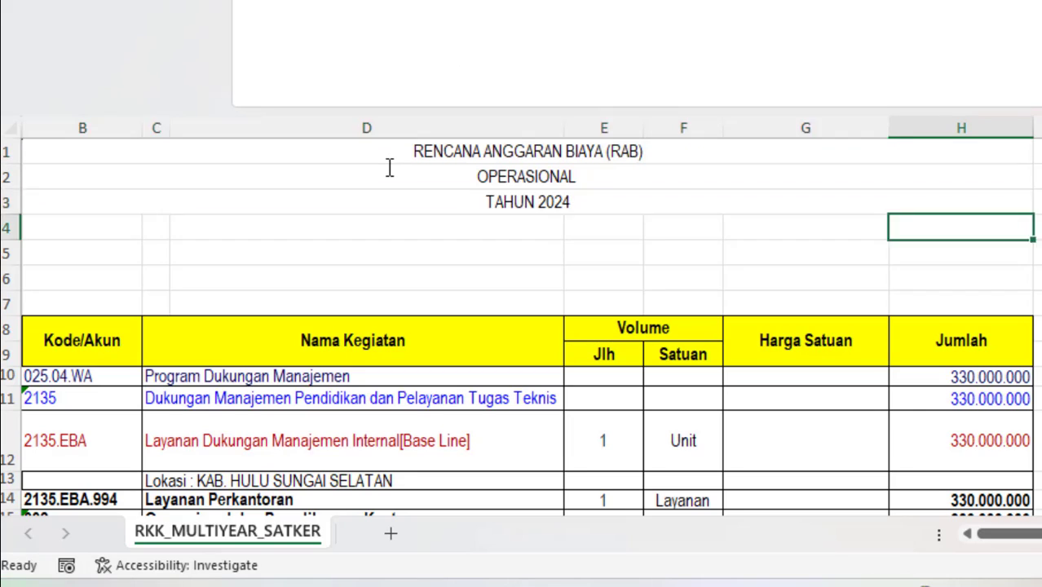
Make the three title lines in rows 1 to 3 bold
{"action": "key", "text": "Up"}
{"action": "key", "text": "Up"}
{"action": "key", "text": "Up"}
{"action": "key", "text": "shift+Down"}
{"action": "key", "text": "shift+Down"}
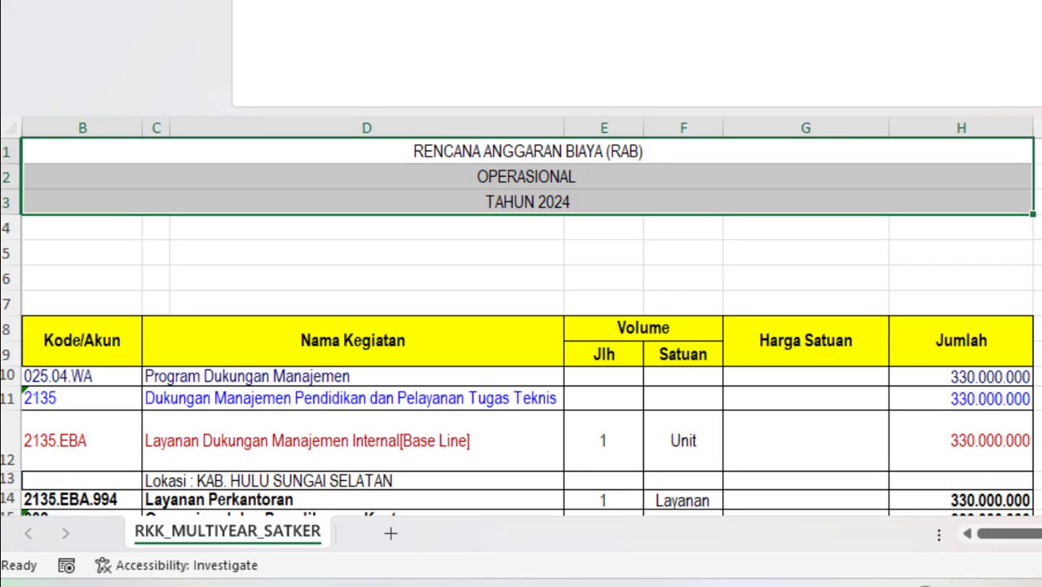
{"action": "key", "text": "ctrl+b"}
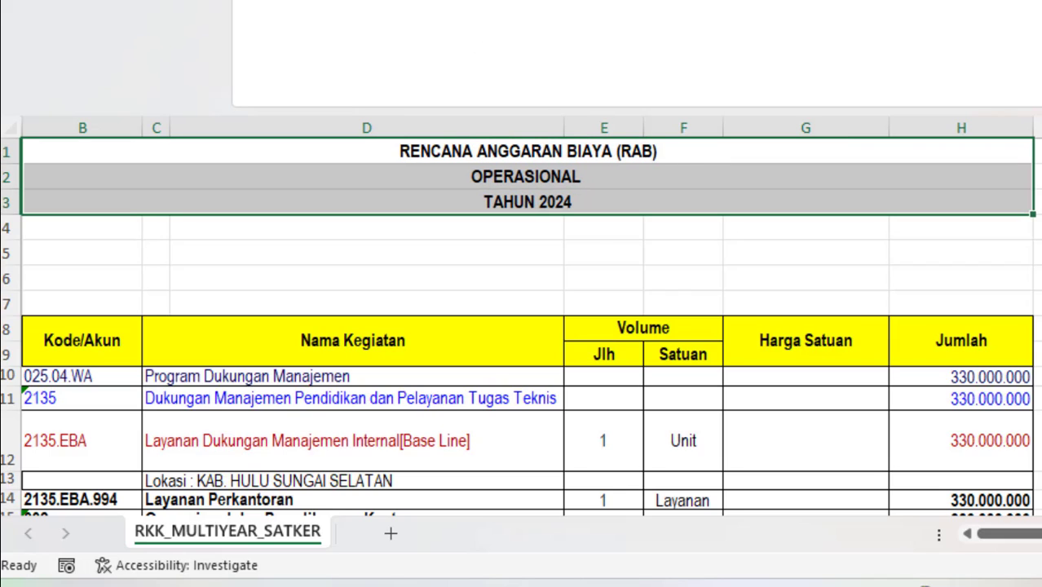
Narrow the Harga Satuan column G to fit its amounts more closely
{"action": "left_click", "coordinate": [65, 242]}
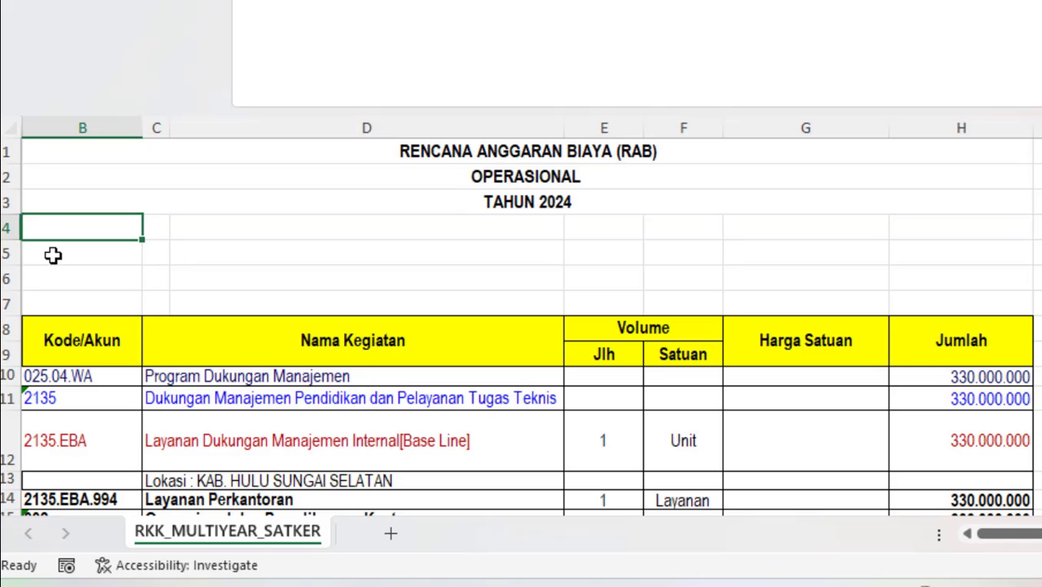
{"action": "key", "text": "Return"}
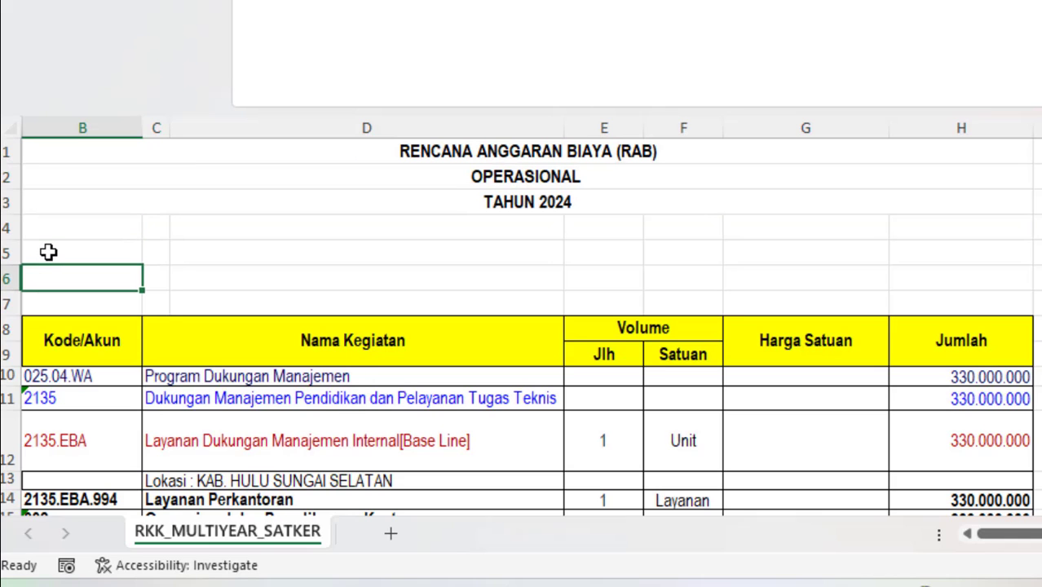
{"action": "key", "text": "Return"}
{"action": "key", "text": "Return"}
{"action": "key", "text": "Return"}
{"action": "key", "text": "Return"}
{"action": "key", "text": "Return"}
{"action": "key", "text": "Return"}
{"action": "key", "text": "Return"}
{"action": "key", "text": "Return"}
{"action": "key", "text": "Return"}
{"action": "key", "text": "Return"}
{"action": "key", "text": "Return"}
{"action": "key", "text": "Return"}
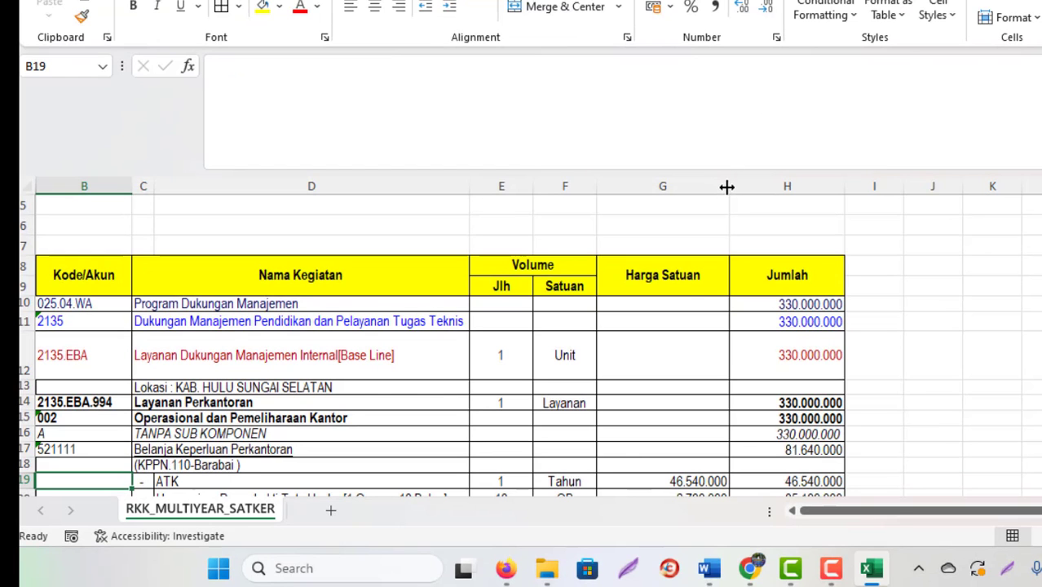
{"action": "left_click_drag", "start_coordinate": [727, 186], "coordinate": [703, 187]}
{"action": "left_click", "coordinate": [480, 402]}
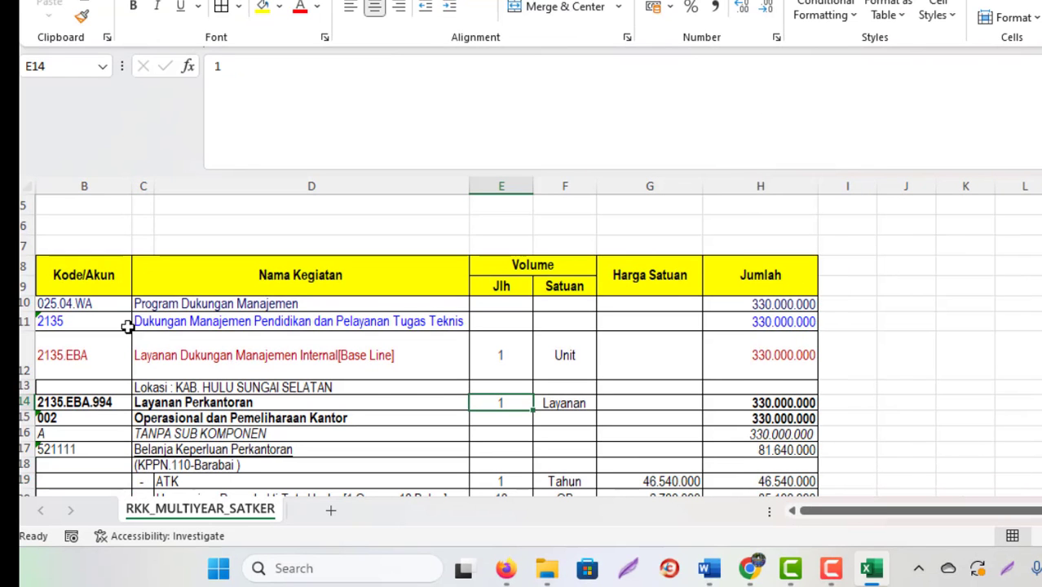
Set the row height of all table data rows, 10 to 38, to 18
{"action": "left_click_drag", "start_coordinate": [27, 303], "coordinate": [26, 381]}
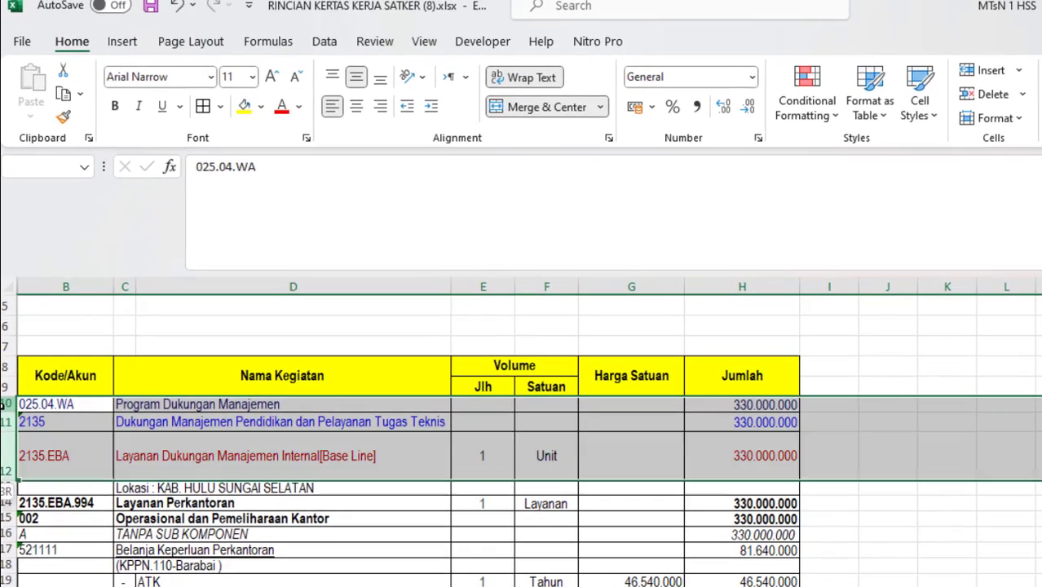
{"action": "mouse_move", "coordinate": [9, 479]}
{"action": "left_mouse_down"}
{"action": "mouse_move", "coordinate": [8, 583]}
{"action": "mouse_move", "coordinate": [8, 462]}
{"action": "left_mouse_up"}
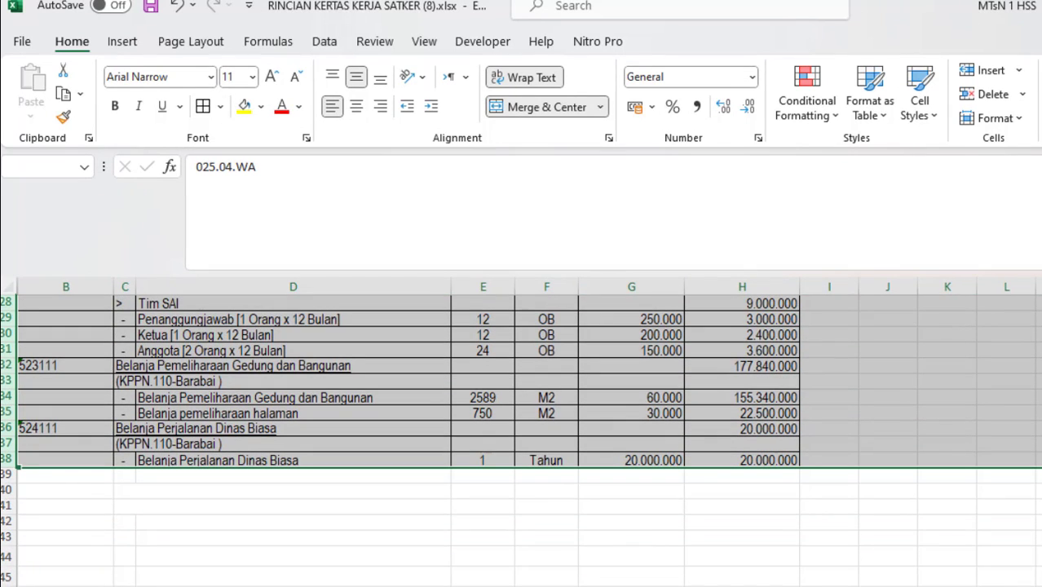
{"action": "left_click", "coordinate": [1019, 119]}
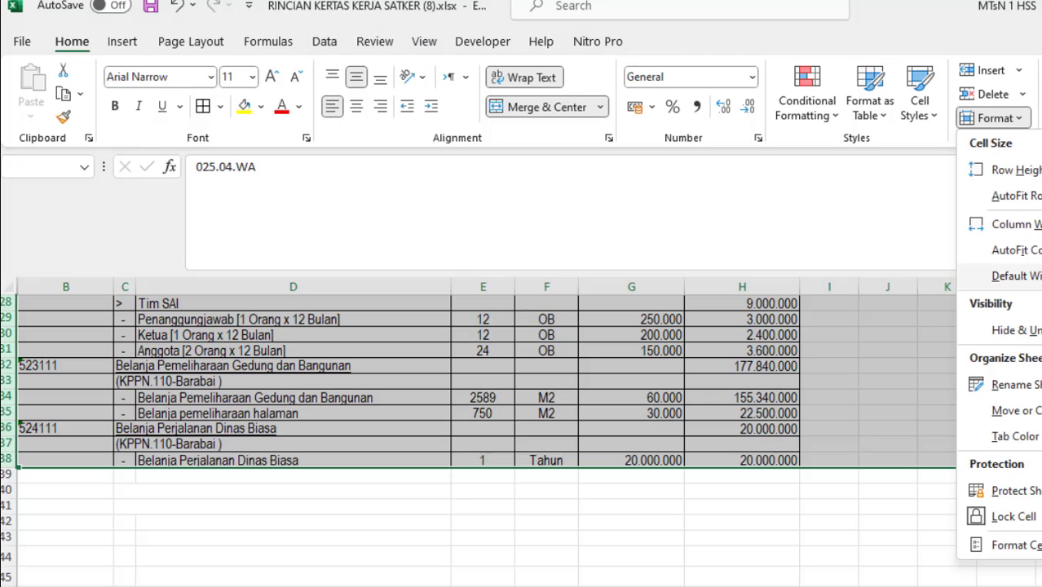
{"action": "left_click", "coordinate": [1011, 177]}
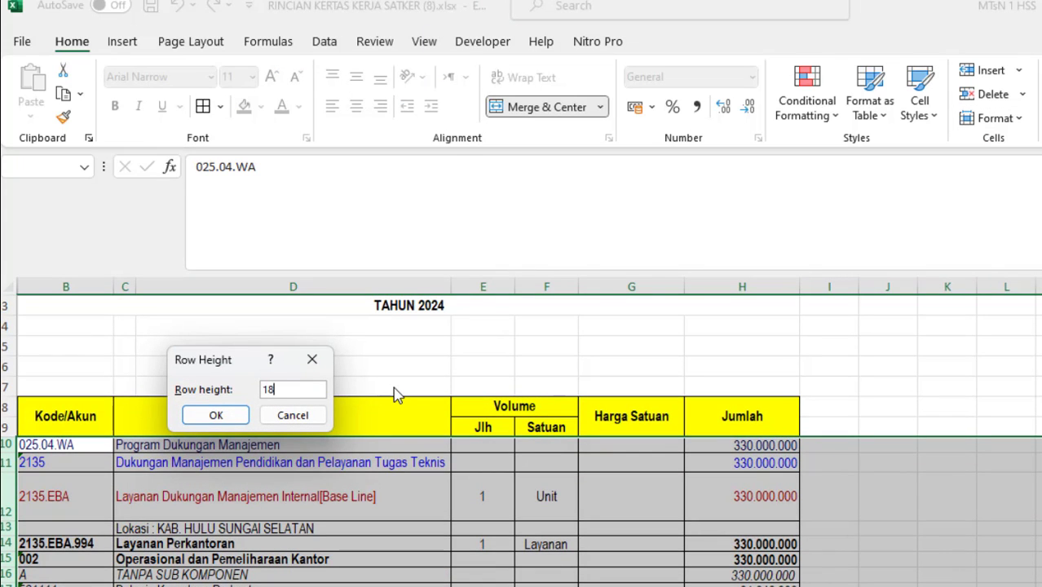
{"action": "type", "text": "18"}
{"action": "key", "text": "Return"}
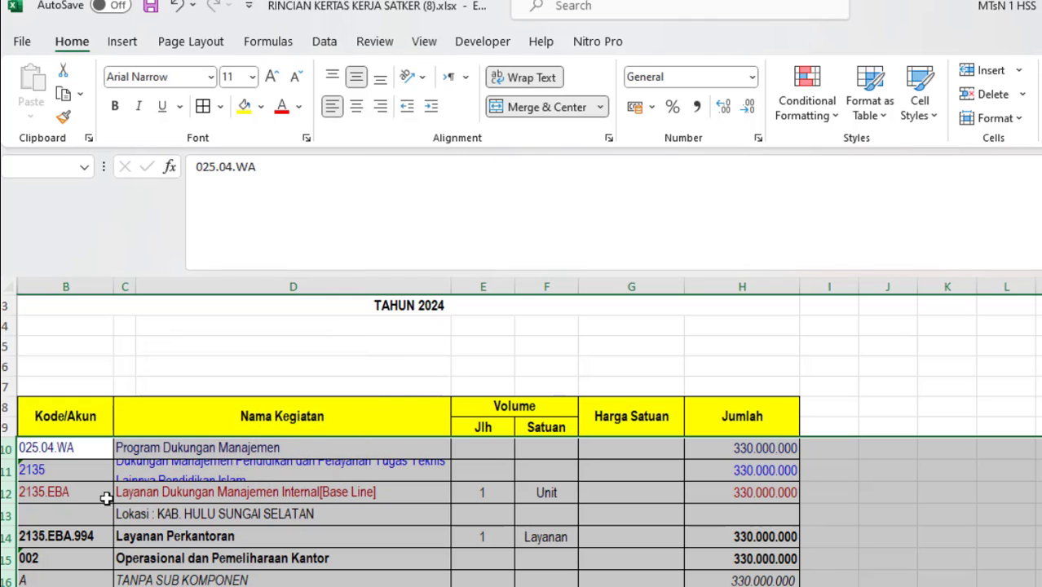
Increase the heights of rows 11, 24 and 25 so their wrapped activity names fit completely
{"action": "left_click", "coordinate": [77, 503]}
{"action": "left_click_drag", "start_coordinate": [10, 481], "coordinate": [7, 501]}
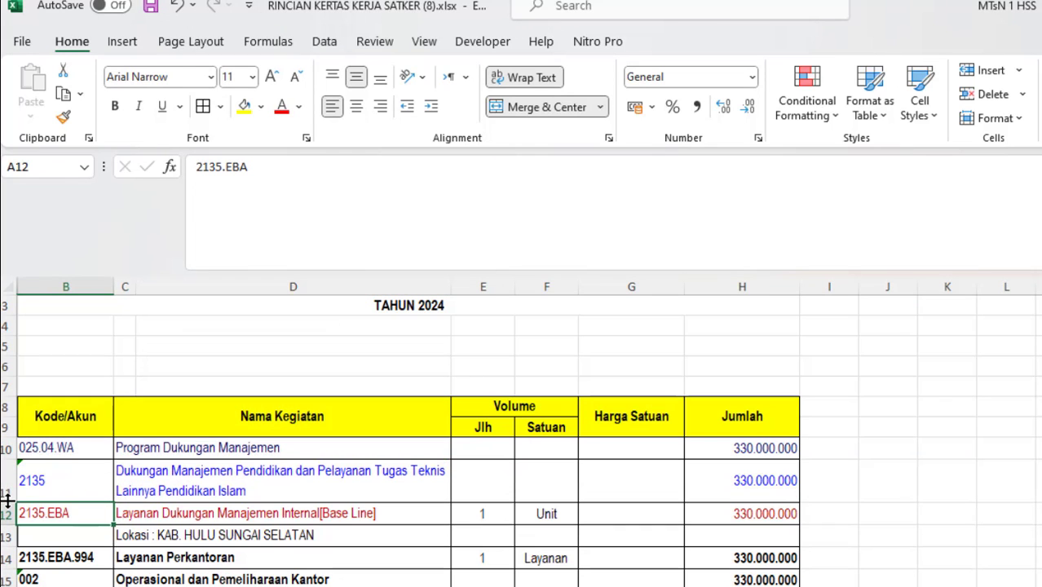
{"action": "key", "text": "Down"}
{"action": "key", "text": "Down"}
{"action": "key", "text": "Down"}
{"action": "key", "text": "Down"}
{"action": "key", "text": "Down"}
{"action": "key", "text": "Down"}
{"action": "key", "text": "Down"}
{"action": "key", "text": "Down"}
{"action": "key", "text": "Down"}
{"action": "key", "text": "Down"}
{"action": "key", "text": "Down"}
{"action": "key", "text": "Down"}
{"action": "key", "text": "Down"}
{"action": "key", "text": "Down"}
{"action": "key", "text": "Down"}
{"action": "key", "text": "Down"}
{"action": "key", "text": "Down"}
{"action": "key", "text": "Down"}
{"action": "key", "text": "Down"}
{"action": "key", "text": "Down"}
{"action": "left_click_drag", "start_coordinate": [6, 361], "coordinate": [5, 404]}
{"action": "left_click_drag", "start_coordinate": [22, 331], "coordinate": [6, 367]}
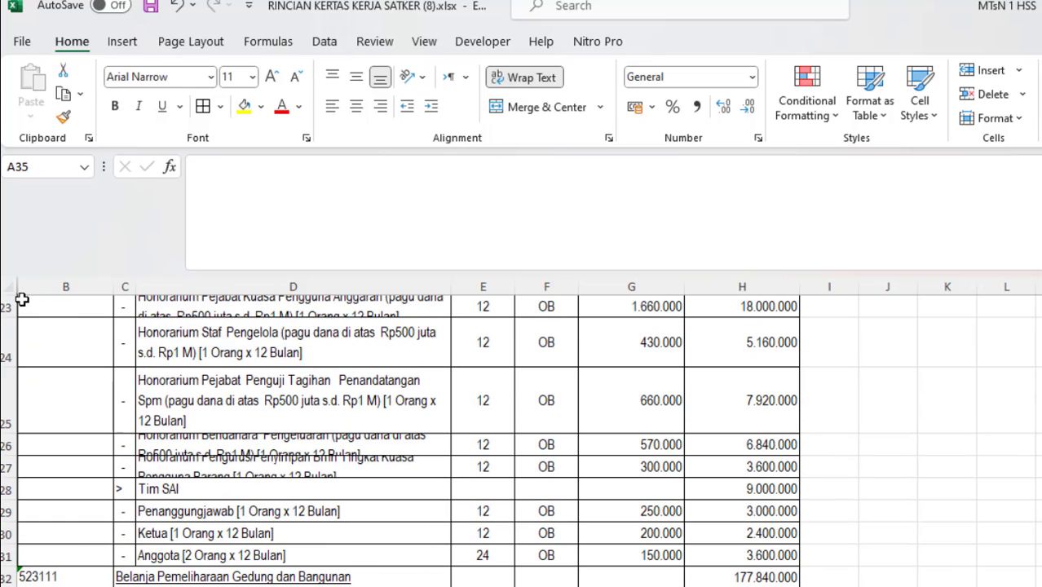
Increase the heights of rows 23, 26 and 27 to fit the wrapped honorarium descriptions
{"action": "left_click_drag", "start_coordinate": [8, 306], "coordinate": [9, 343]}
{"action": "left_click", "coordinate": [29, 320]}
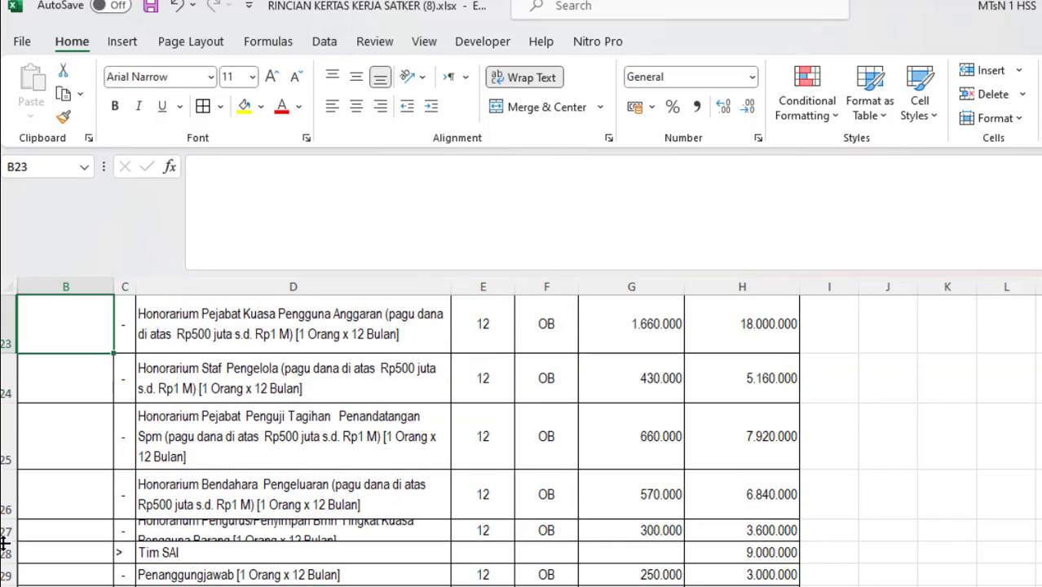
{"action": "left_click_drag", "start_coordinate": [4, 541], "coordinate": [5, 575]}
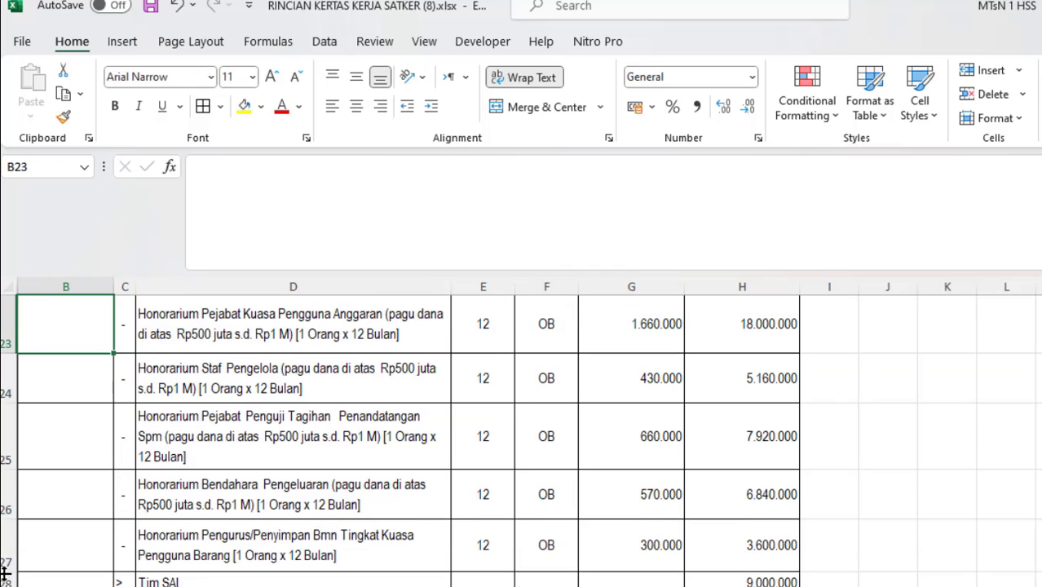
Review the adjusted rows upward from the honorarium items to the title in row 1
{"action": "left_click", "coordinate": [384, 395]}
{"action": "key", "text": "Up"}
{"action": "key", "text": "Up"}
{"action": "key", "text": "Up"}
{"action": "key", "text": "Up"}
{"action": "key", "text": "Up"}
{"action": "key", "text": "Up"}
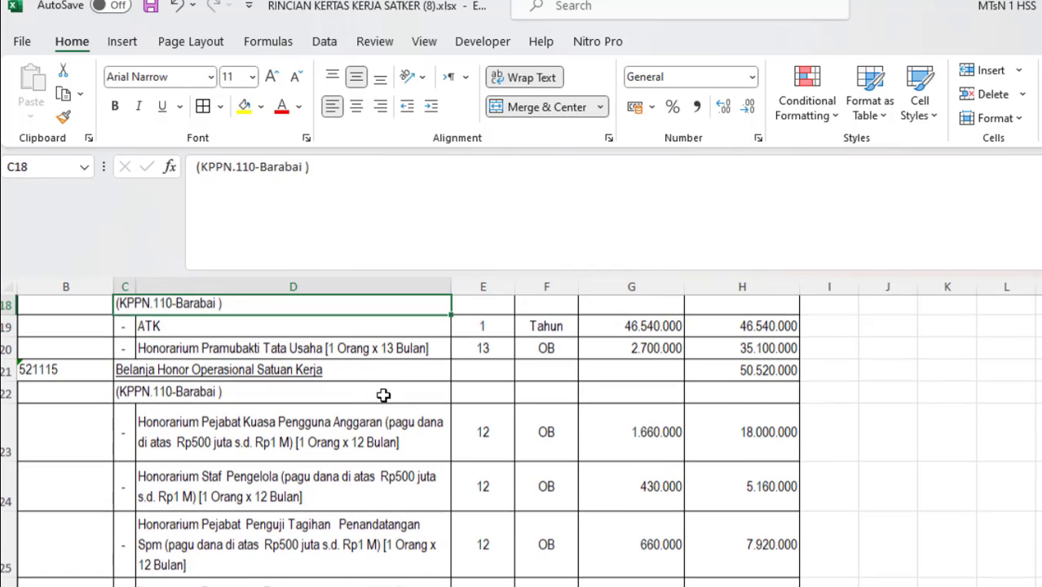
{"action": "key", "text": "Up"}
{"action": "key", "text": "Up"}
{"action": "key", "text": "Up"}
{"action": "key", "text": "Up"}
{"action": "key", "text": "Up"}
{"action": "key", "text": "Up"}
{"action": "key", "text": "Up"}
{"action": "key", "text": "Up"}
{"action": "key", "text": "Up"}
{"action": "key", "text": "Up"}
{"action": "key", "text": "Up"}
{"action": "key", "text": "Up"}
{"action": "key", "text": "Up"}
{"action": "key", "text": "Up"}
{"action": "key", "text": "Up"}
{"action": "key", "text": "Up"}
{"action": "key", "text": "Up"}
Check the finished budget table from the title lines down past its last row, 38
{"action": "key", "text": "Down"}
{"action": "key", "text": "Down"}
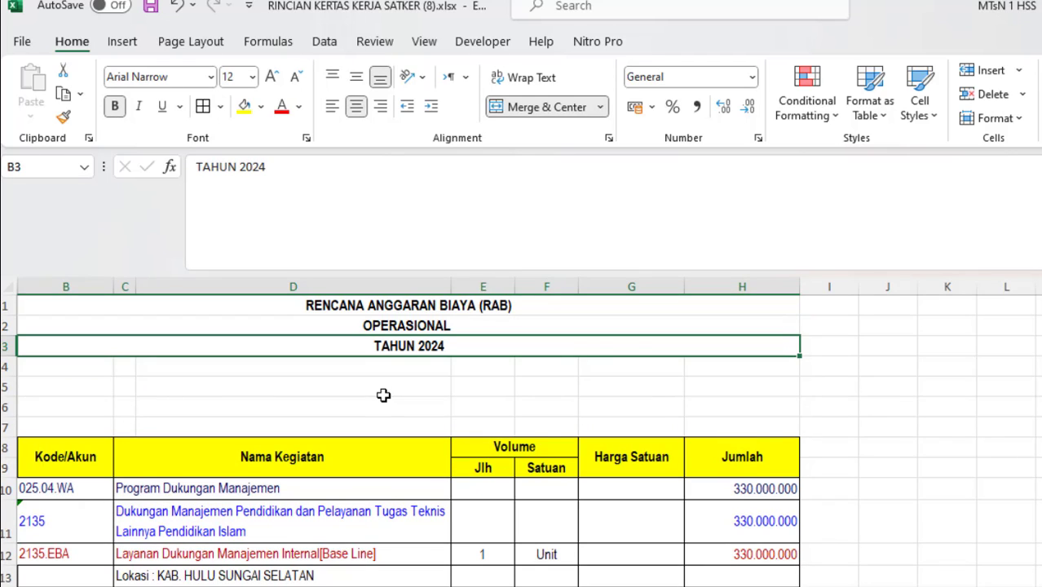
{"action": "key", "text": "Down"}
{"action": "key", "text": "Down"}
{"action": "key", "text": "Down"}
{"action": "key", "text": "Down"}
{"action": "key", "text": "Down"}
{"action": "key", "text": "Down"}
{"action": "key", "text": "Down"}
{"action": "key", "text": "Down"}
{"action": "key", "text": "Down"}
{"action": "key", "text": "Down"}
{"action": "key", "text": "Down"}
{"action": "key", "text": "Down"}
{"action": "key", "text": "Down"}
{"action": "key", "text": "Down"}
{"action": "key", "text": "Down"}
{"action": "key", "text": "Down"}
{"action": "key", "text": "Down"}
{"action": "key", "text": "Down"}
{"action": "key", "text": "Down"}
{"action": "key", "text": "Down"}
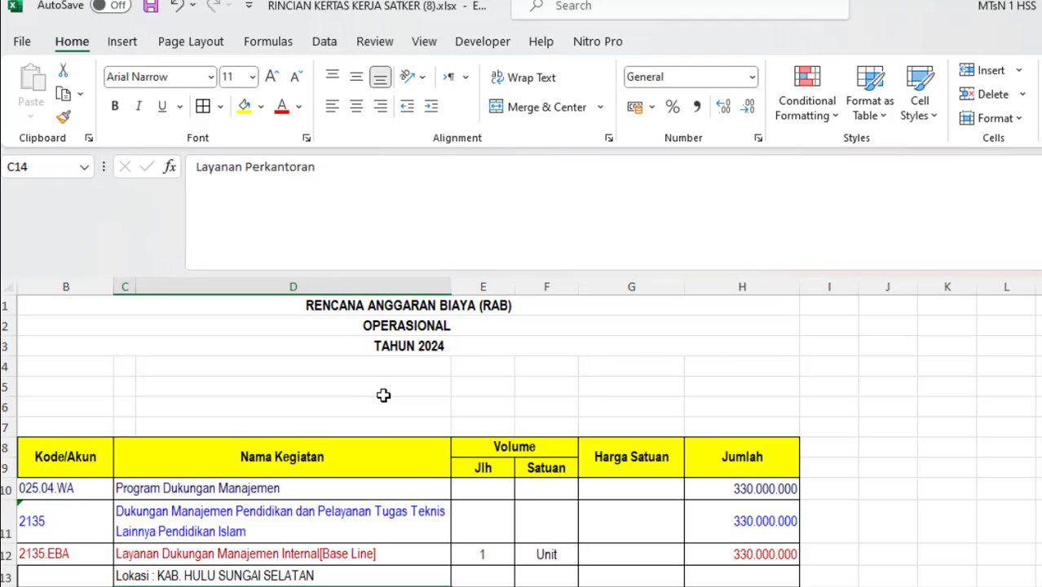
{"action": "key", "text": "Down"}
{"action": "key", "text": "Down"}
{"action": "key", "text": "Down"}
{"action": "key", "text": "Down"}
{"action": "key", "text": "Down"}
{"action": "key", "text": "Down"}
{"action": "key", "text": "Down"}
{"action": "key", "text": "Down"}
{"action": "key", "text": "Down"}
{"action": "key", "text": "Down"}
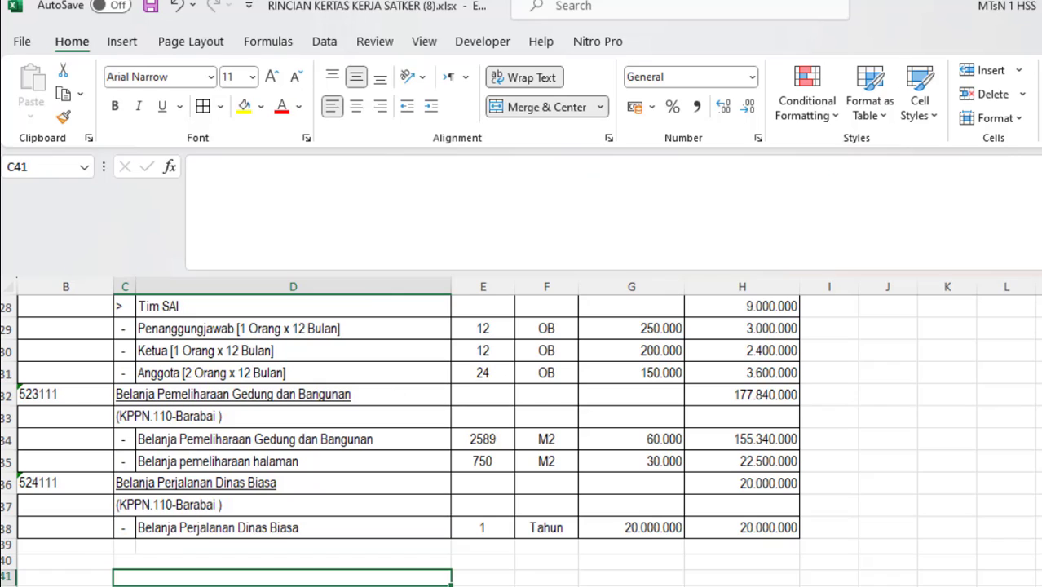
{"action": "key", "text": "F10"}
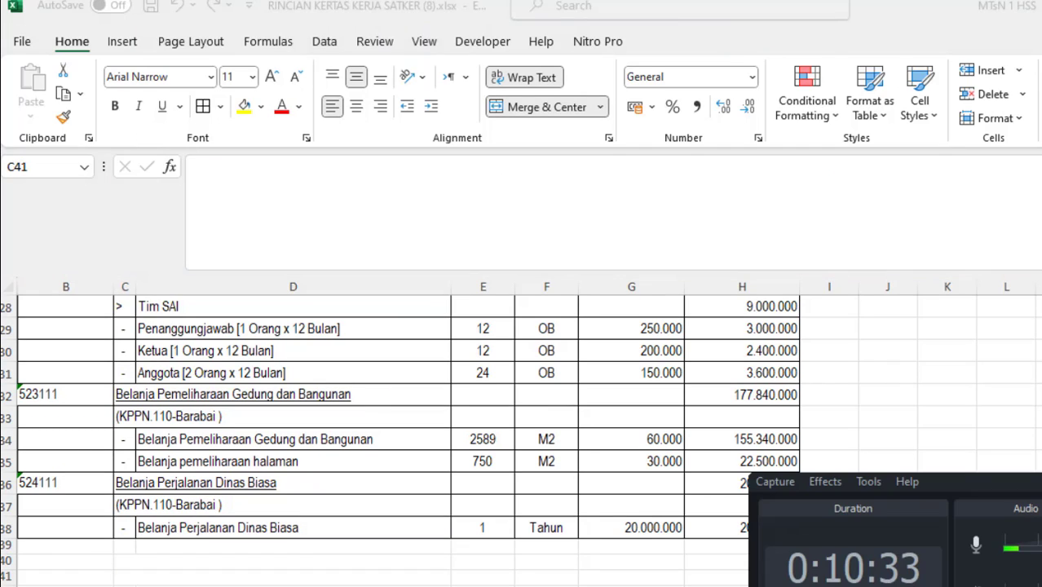